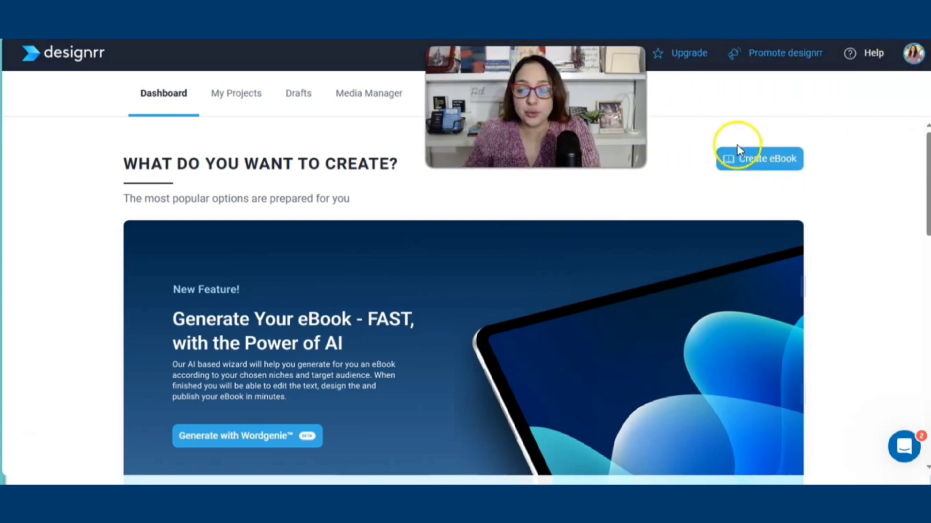
Step: Start a new eBook and pick the AI-powered Wordgenie import option
{"action": "left_click", "coordinate": [771, 161]}
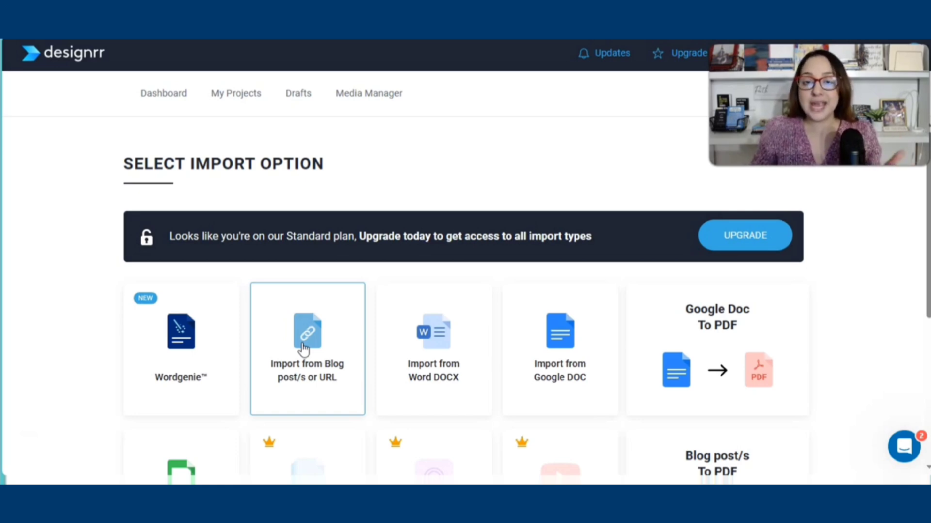
{"action": "left_click", "coordinate": [316, 340]}
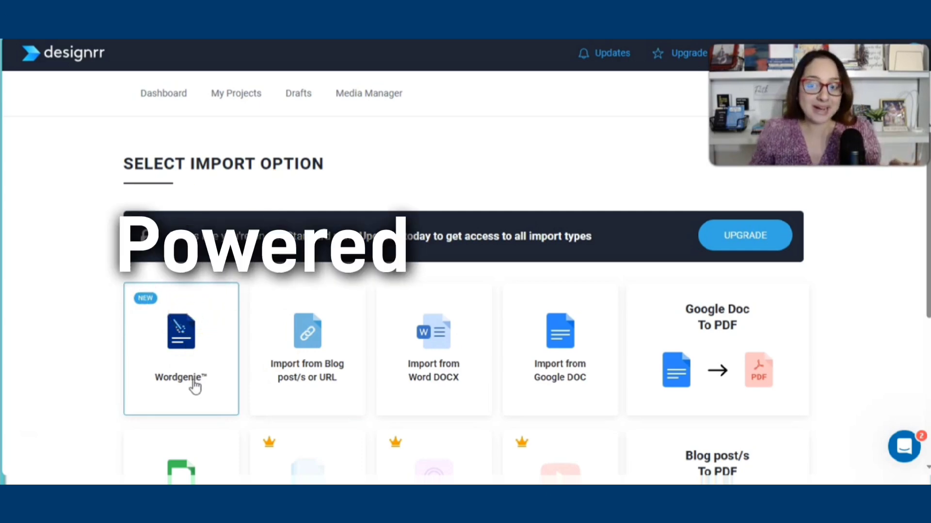
Step: Begin Wordgenie setup with 'self-discovery for moms' as the topic, keeping English
{"action": "left_click", "coordinate": [183, 334]}
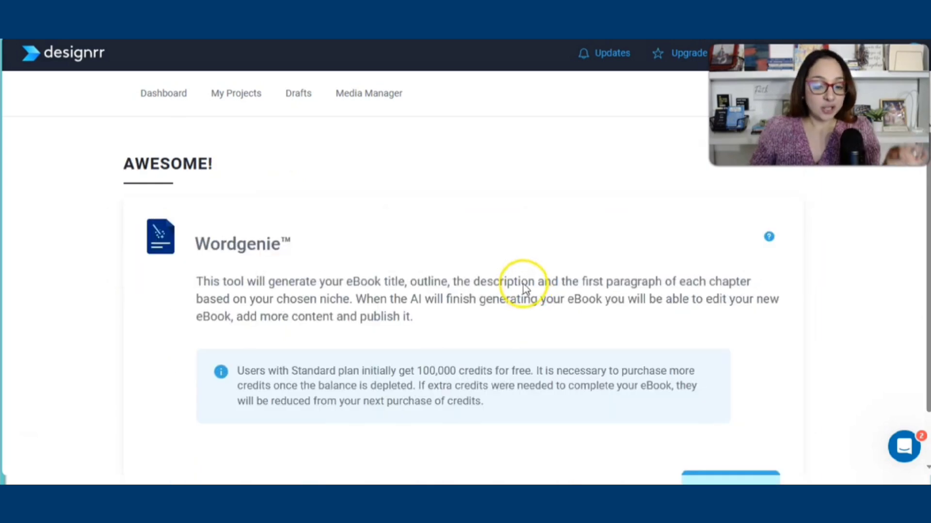
{"action": "scroll", "coordinate": [524, 287], "scroll_direction": "down", "scroll_amount": 1}
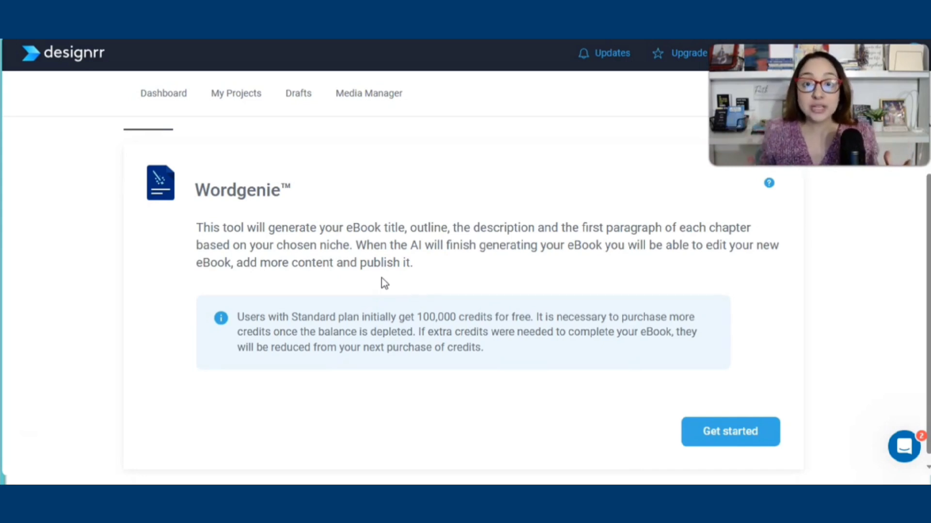
{"action": "left_click", "coordinate": [745, 439]}
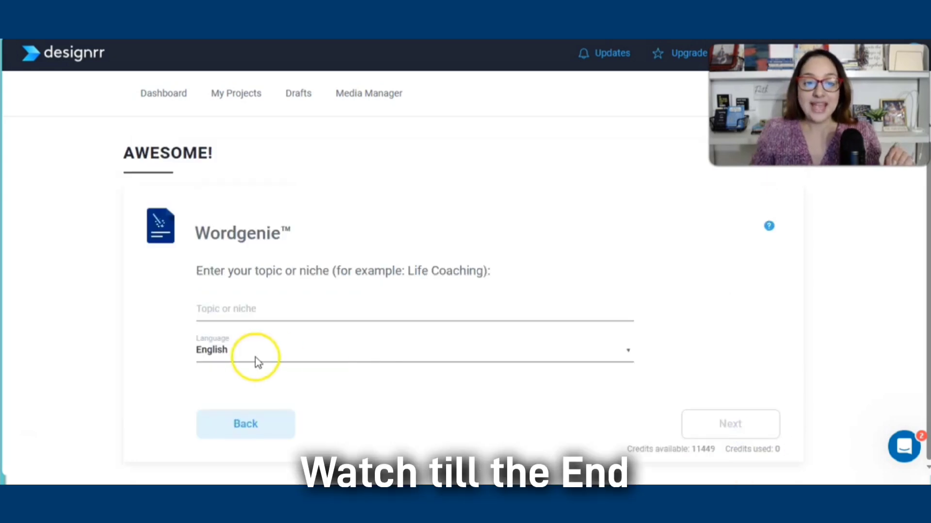
{"action": "left_click", "coordinate": [248, 309]}
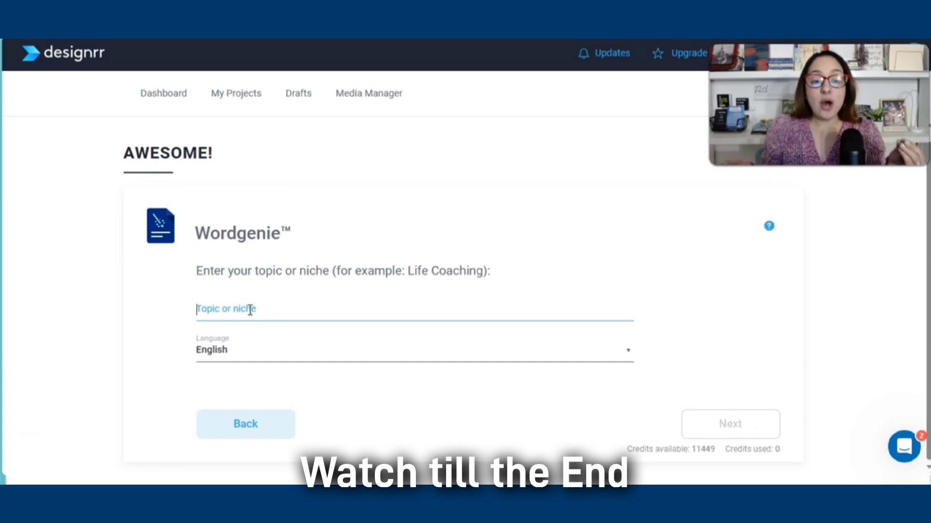
{"action": "type", "text": "se"}
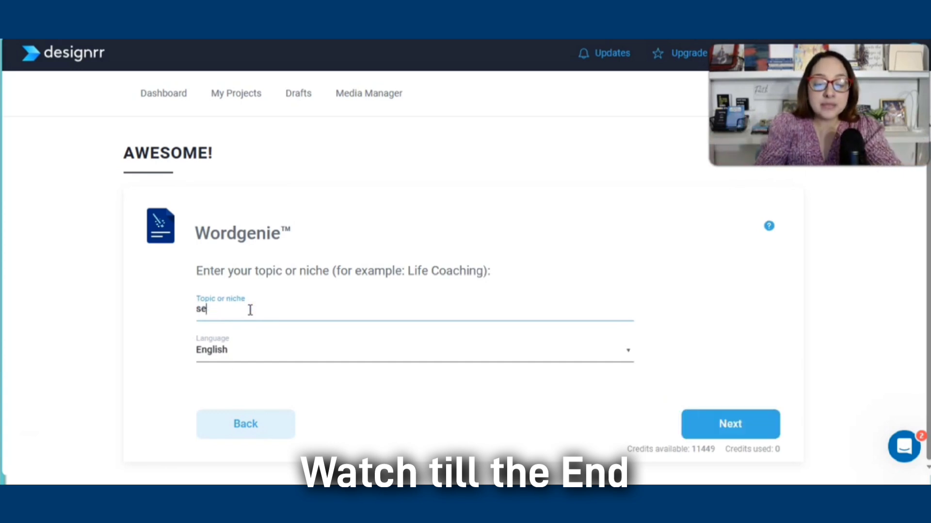
{"action": "type", "text": "lf-discovery for moms"}
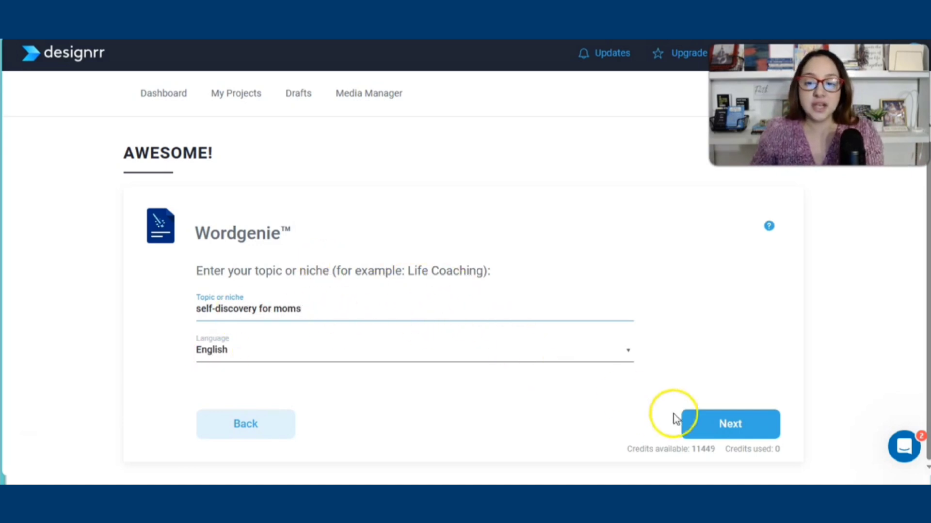
{"action": "left_click", "coordinate": [740, 424]}
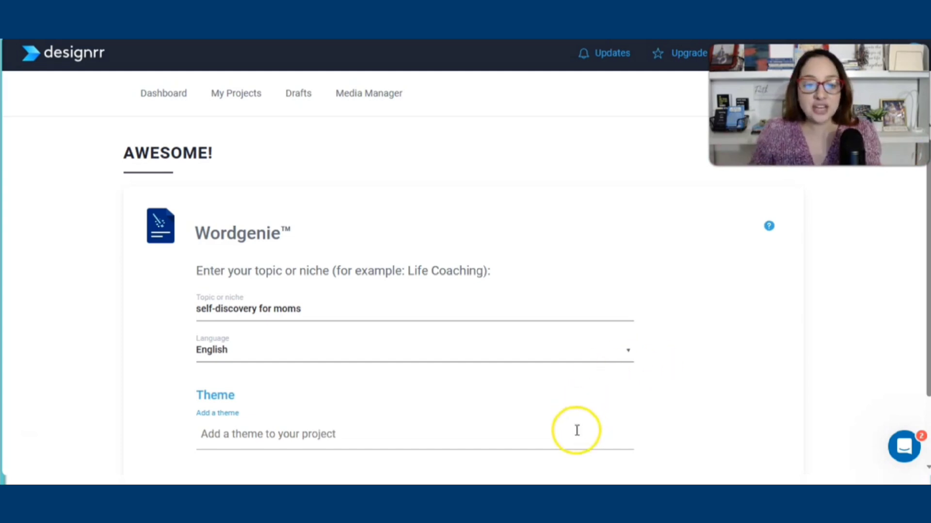
{"action": "scroll", "coordinate": [711, 374], "scroll_direction": "down", "scroll_amount": 2}
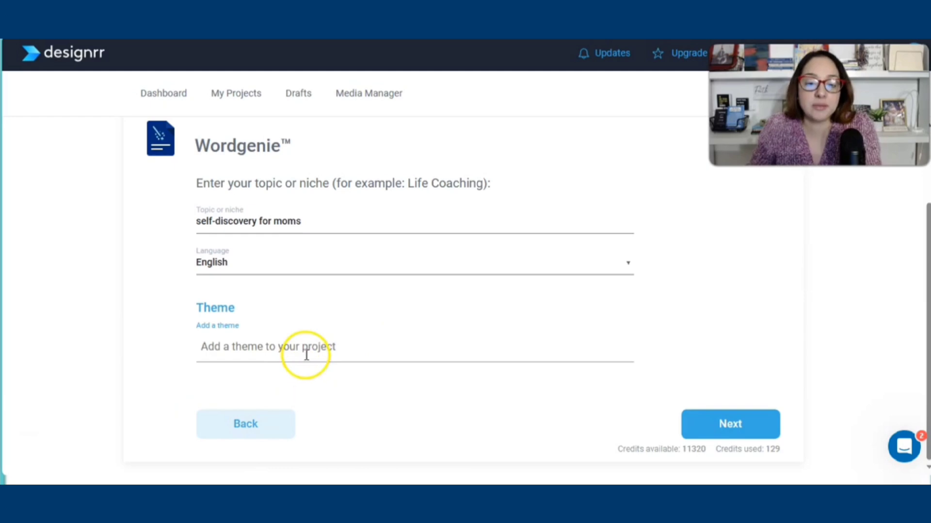
Step: Search the Theme list for 'se' and add Self Development as the theme
{"action": "left_click", "coordinate": [338, 347]}
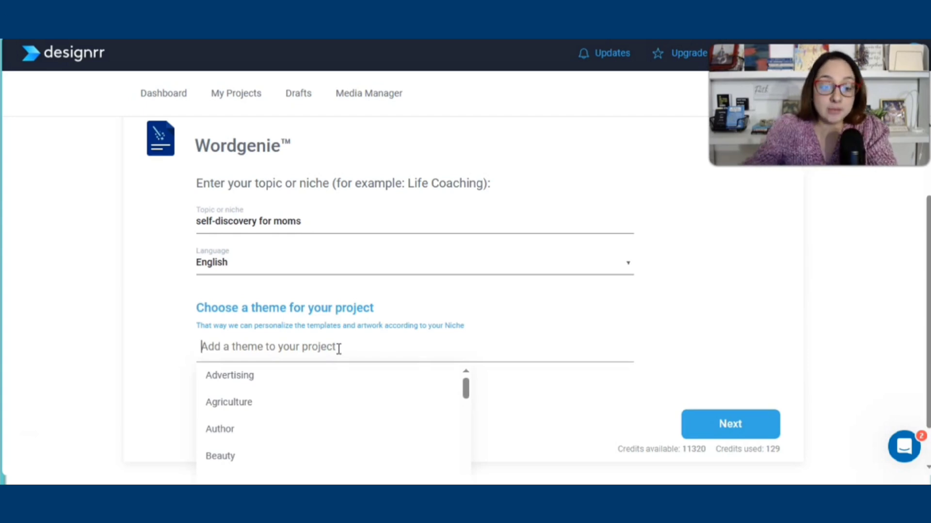
{"action": "scroll", "coordinate": [339, 346], "scroll_direction": "down", "scroll_amount": 1}
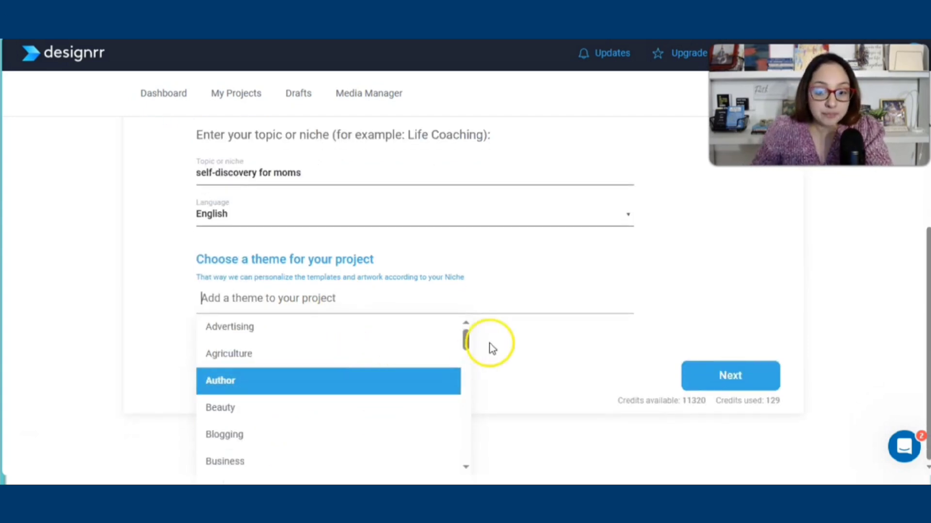
{"action": "left_click", "coordinate": [502, 338]}
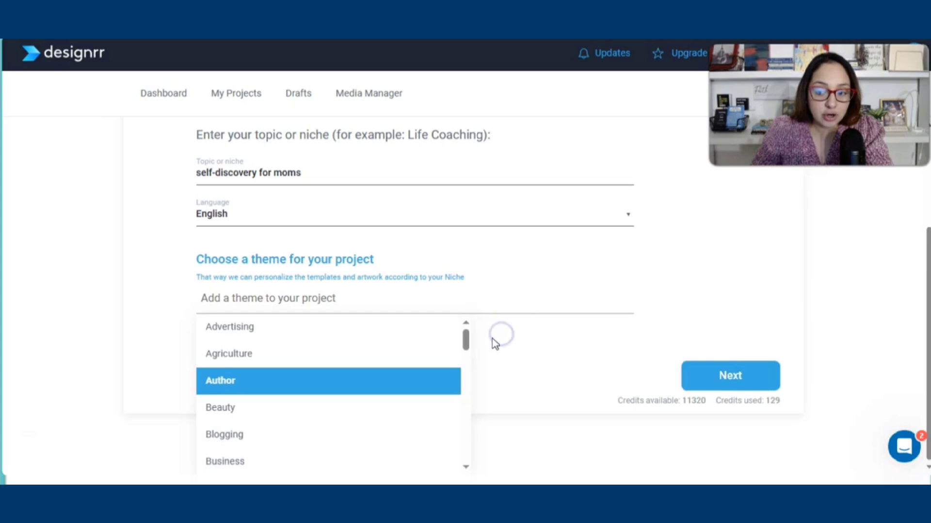
{"action": "left_click_drag", "start_coordinate": [464, 341], "coordinate": [503, 437]}
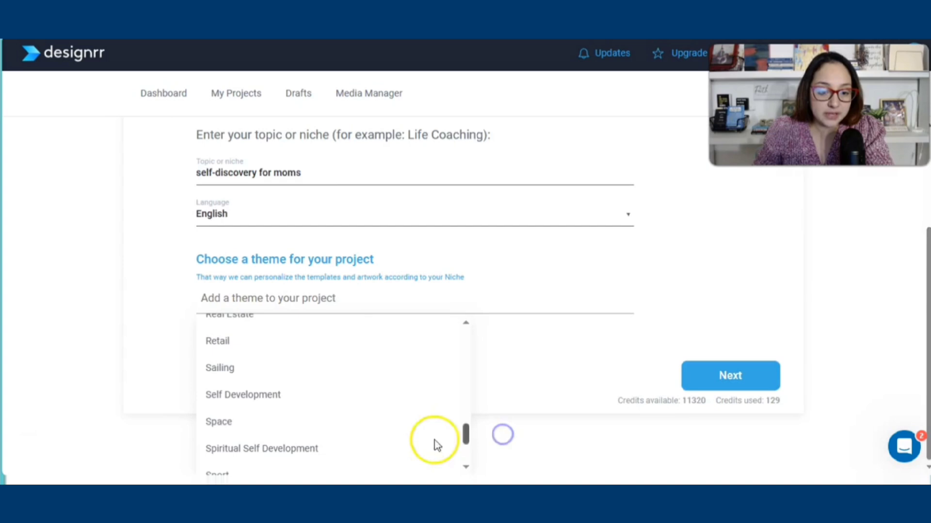
{"action": "left_click", "coordinate": [275, 347]}
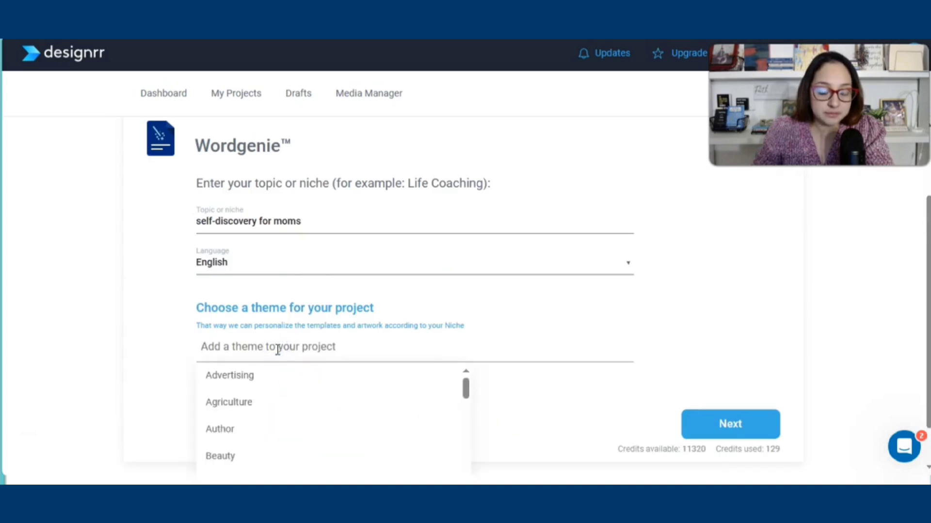
{"action": "type", "text": "self"}
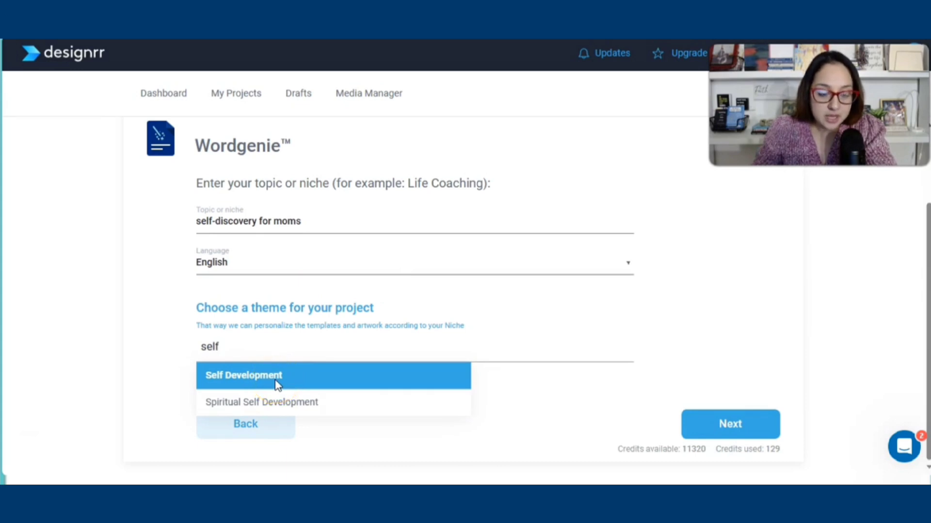
{"action": "left_click", "coordinate": [253, 377]}
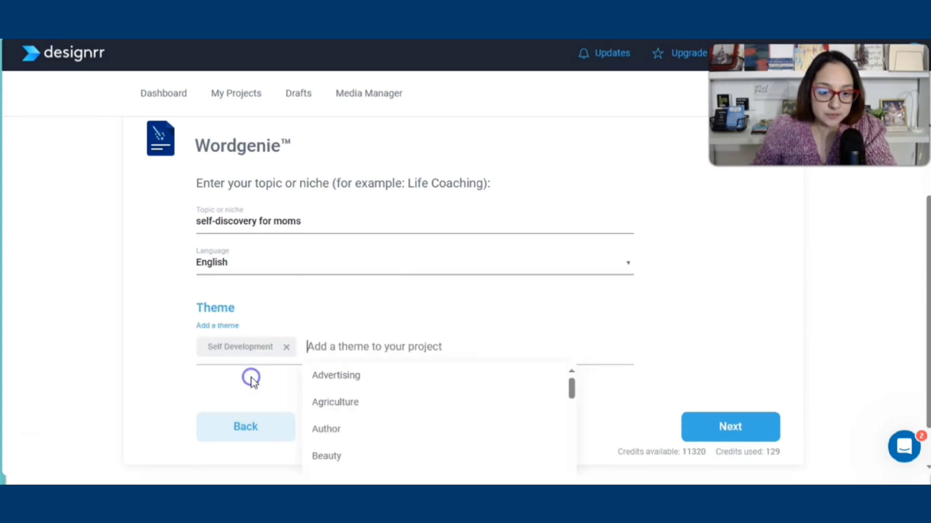
{"action": "scroll", "coordinate": [388, 412], "scroll_direction": "down", "scroll_amount": 3}
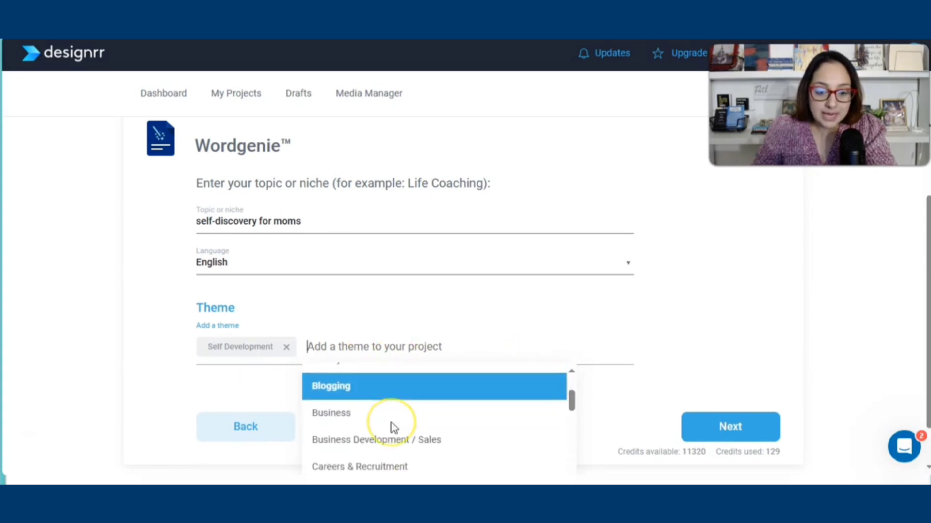
{"action": "scroll", "coordinate": [391, 423], "scroll_direction": "down", "scroll_amount": 5}
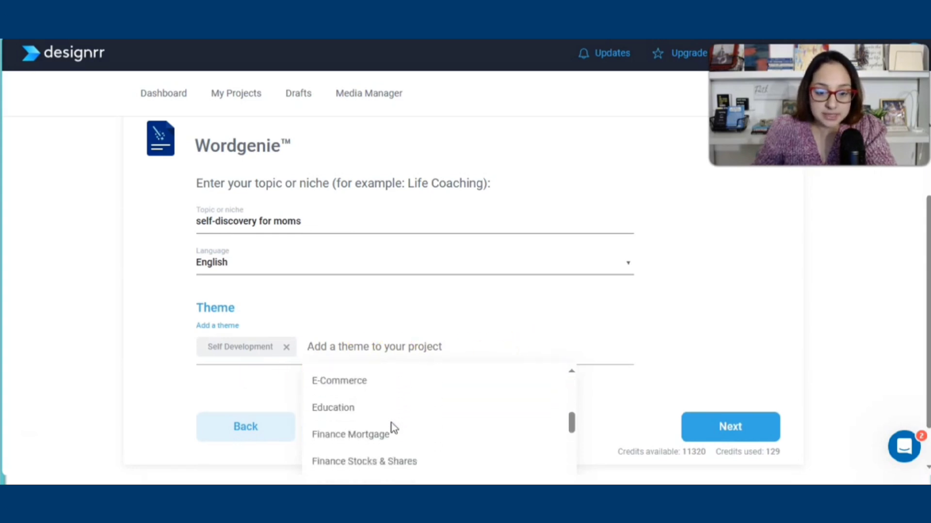
{"action": "scroll", "coordinate": [392, 423], "scroll_direction": "down", "scroll_amount": 5}
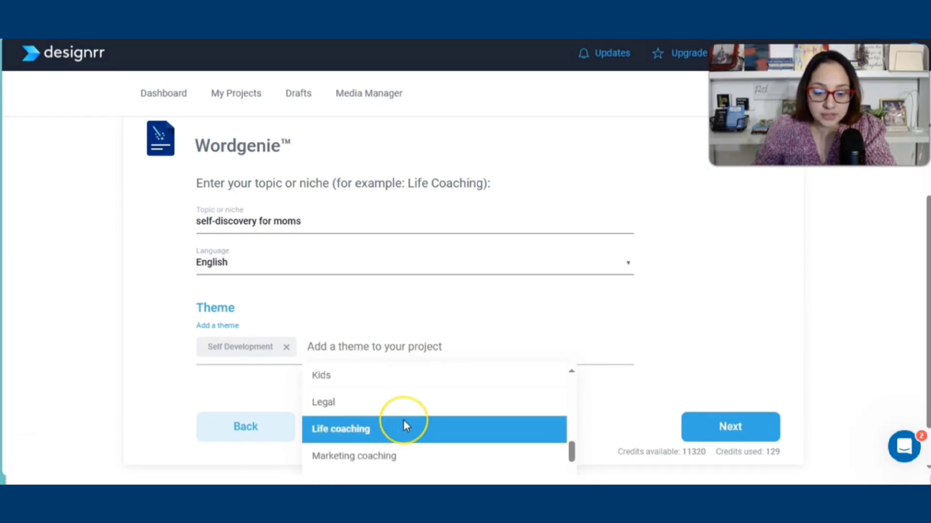
{"action": "scroll", "coordinate": [403, 421], "scroll_direction": "down", "scroll_amount": 2}
{"action": "scroll", "coordinate": [403, 421], "scroll_direction": "down", "scroll_amount": 5}
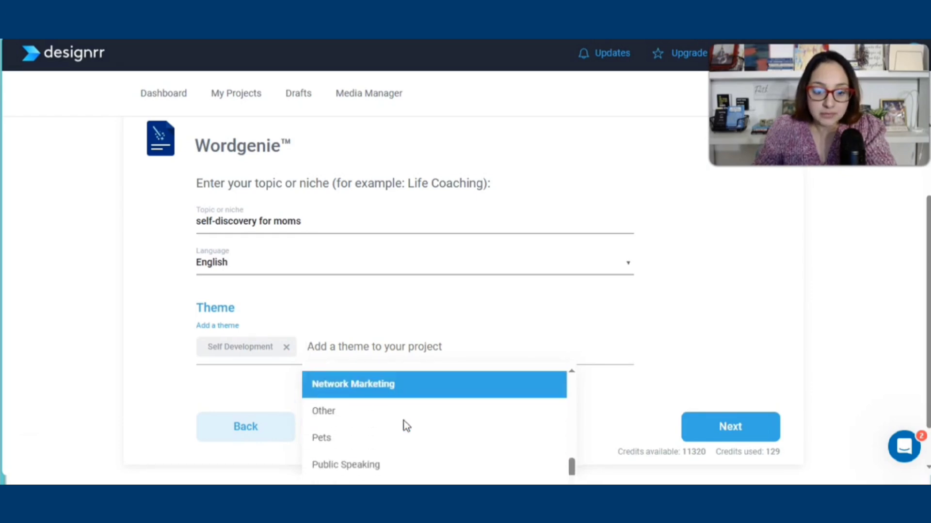
{"action": "scroll", "coordinate": [403, 421], "scroll_direction": "down", "scroll_amount": 2}
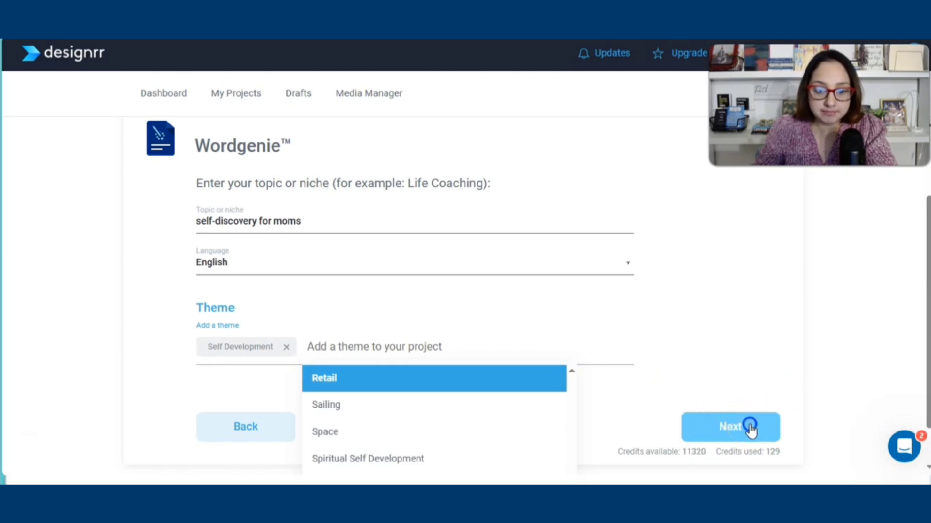
Step: Choose the 'Self-discovery for stay-at-home moms' sub-niche and enter 'stay at home moms' as audience
{"action": "left_click", "coordinate": [750, 428]}
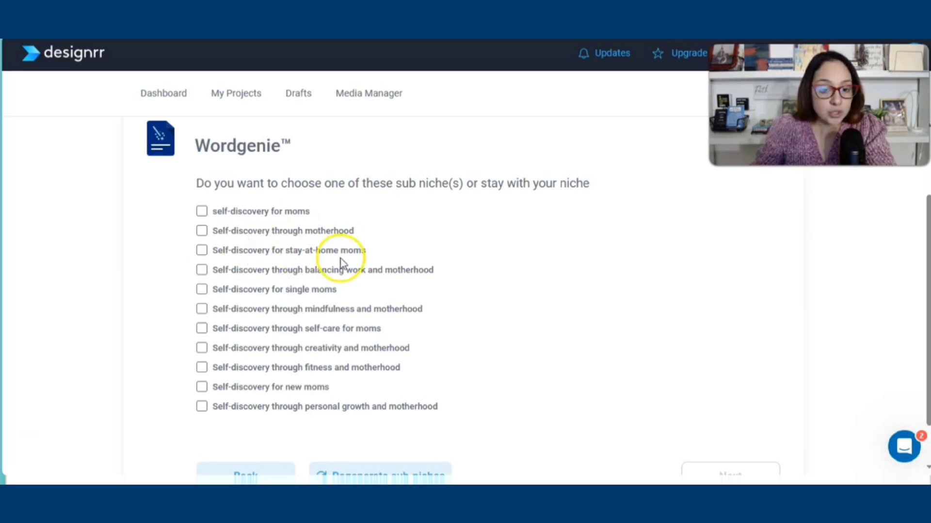
{"action": "left_click", "coordinate": [203, 251]}
{"action": "scroll", "coordinate": [567, 245], "scroll_direction": "down", "scroll_amount": 1}
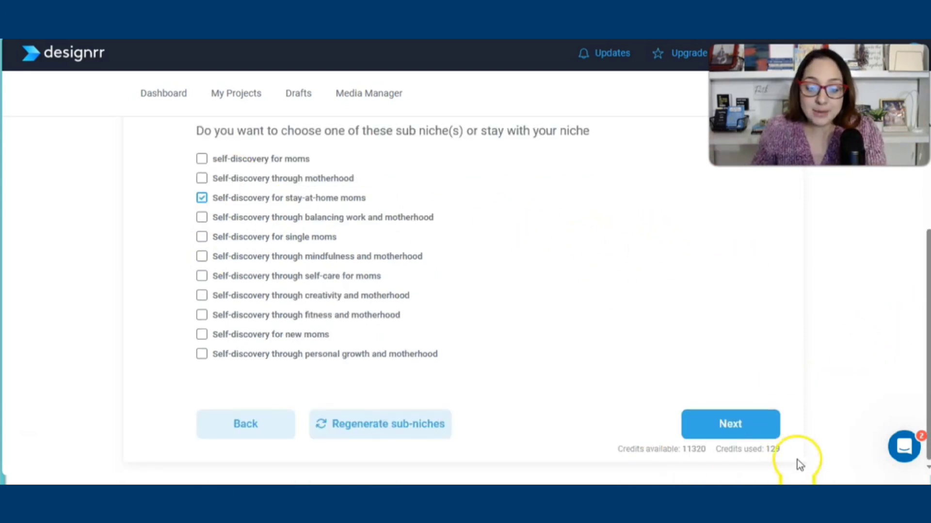
{"action": "left_click", "coordinate": [743, 428]}
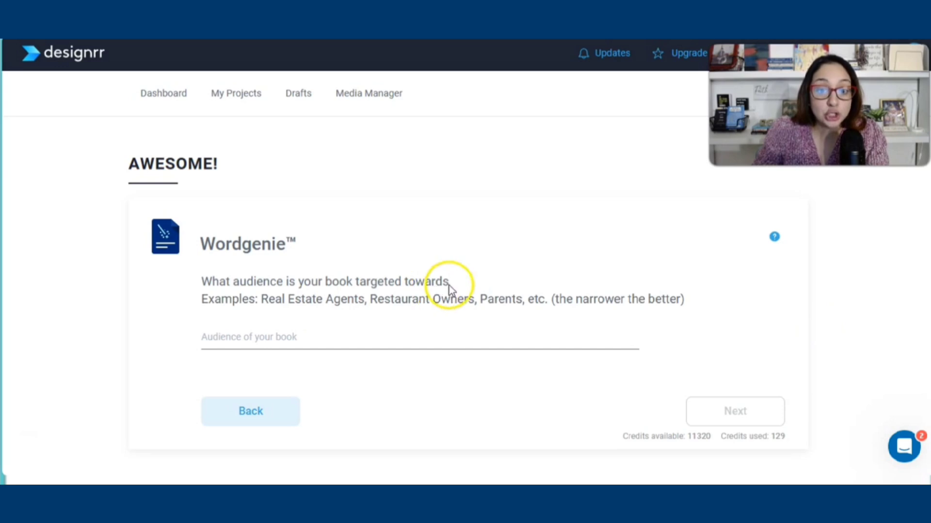
{"action": "left_click", "coordinate": [370, 336]}
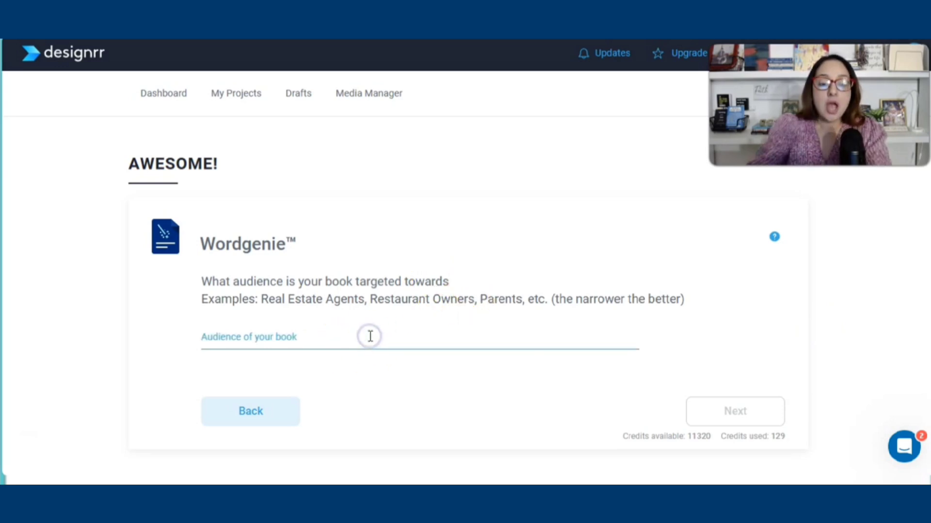
{"action": "type", "text": "stay at home moms"}
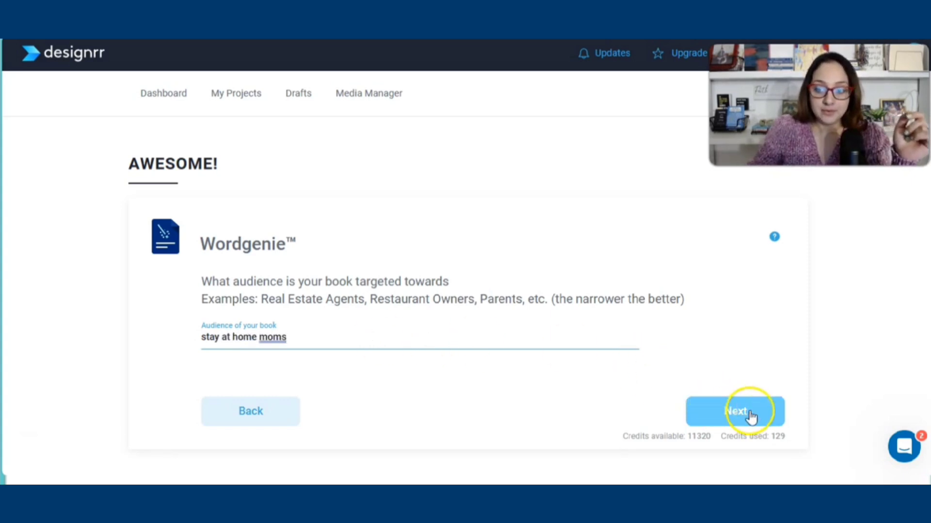
Step: Pick 'The Path to Finding Yourself' from the ten suggested eBook titles
{"action": "left_click", "coordinate": [749, 411]}
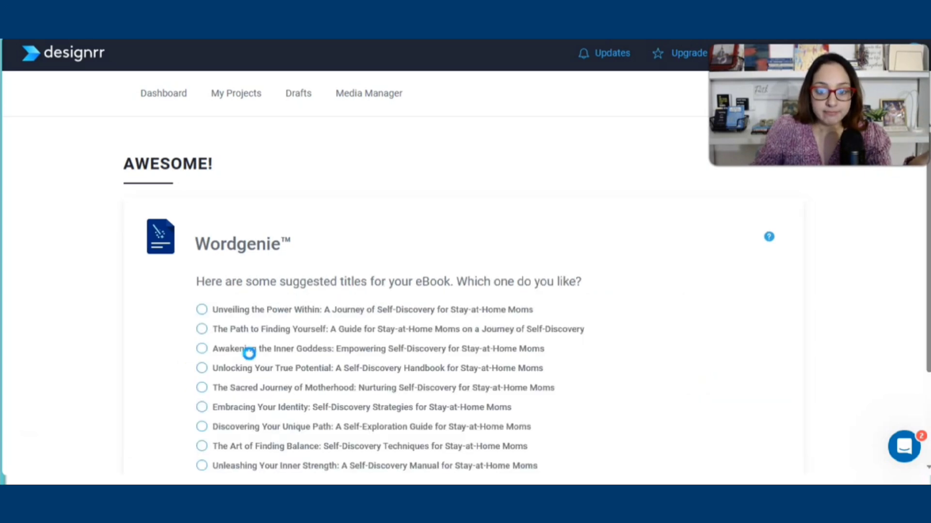
{"action": "scroll", "coordinate": [449, 357], "scroll_direction": "down", "scroll_amount": 1}
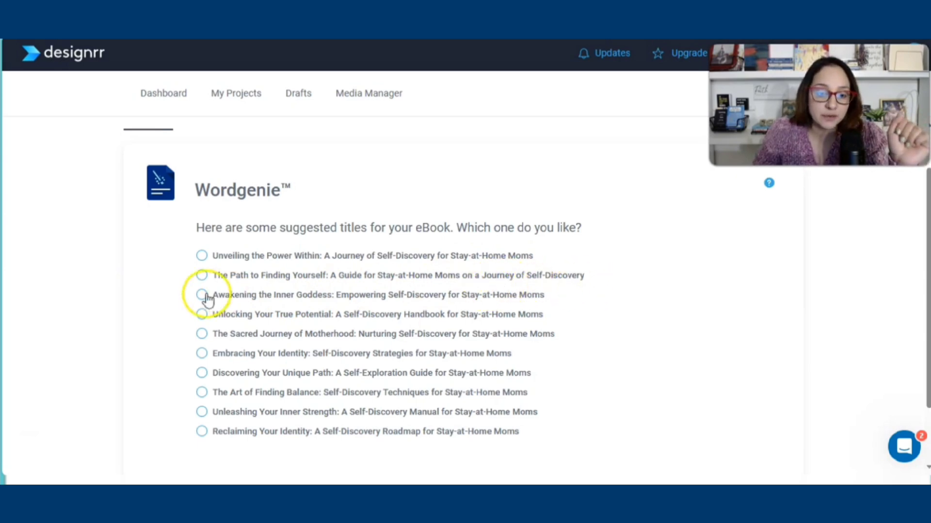
{"action": "left_click", "coordinate": [202, 278]}
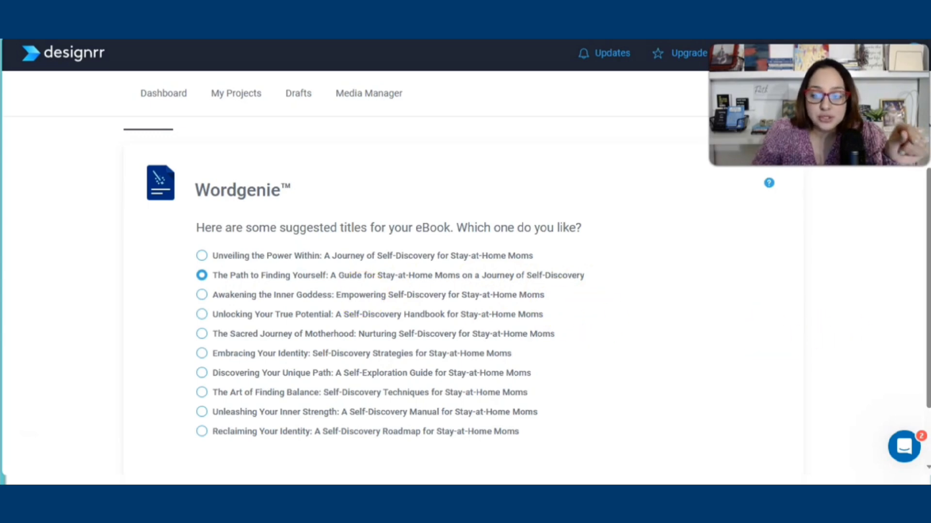
{"action": "scroll", "coordinate": [769, 356], "scroll_direction": "down", "scroll_amount": 2}
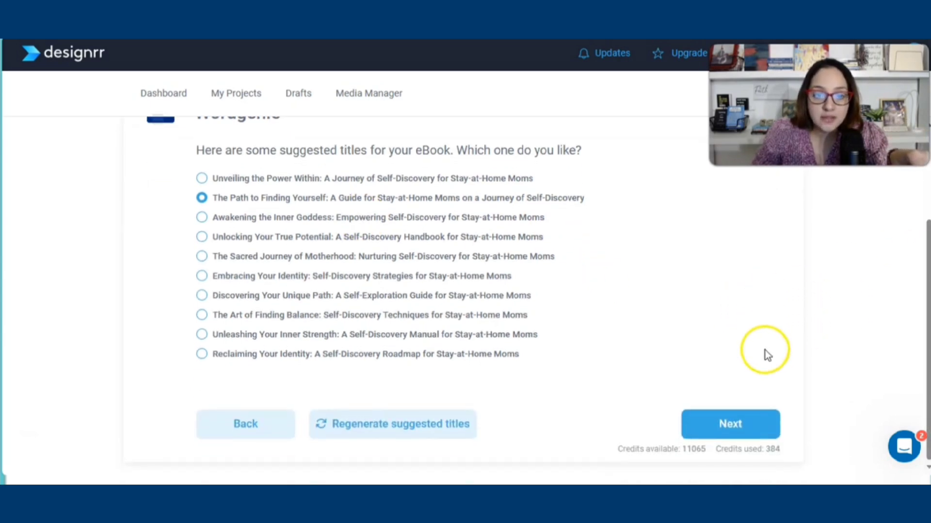
Step: Review the generated ten-chapter outline and start Wordgenie writing the chapter content
{"action": "left_click", "coordinate": [735, 425]}
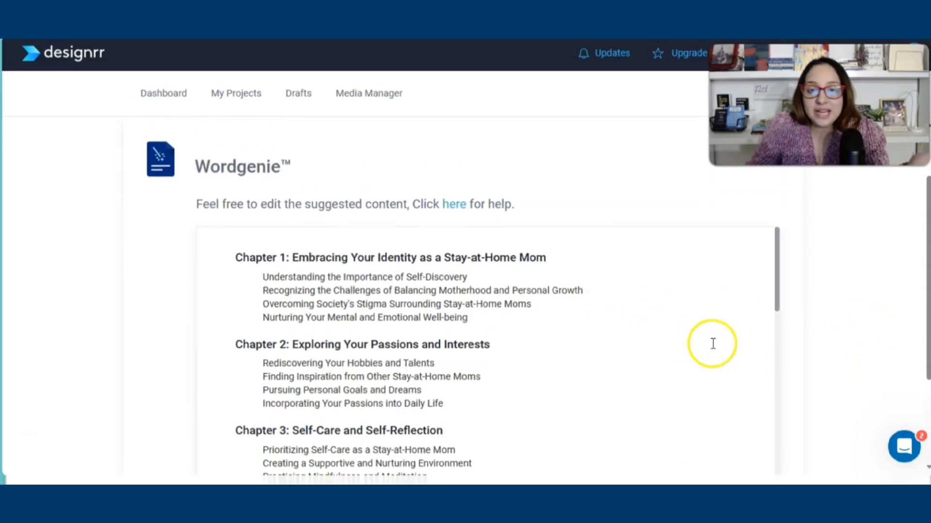
{"action": "scroll", "coordinate": [711, 343], "scroll_direction": "down", "scroll_amount": 2}
{"action": "scroll", "coordinate": [711, 343], "scroll_direction": "up", "scroll_amount": 2}
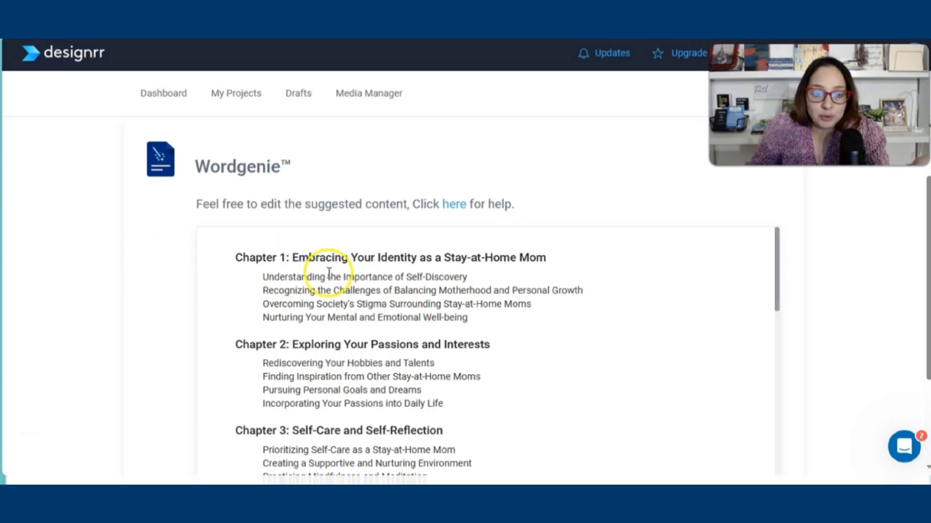
{"action": "scroll", "coordinate": [557, 271], "scroll_direction": "down", "scroll_amount": 1}
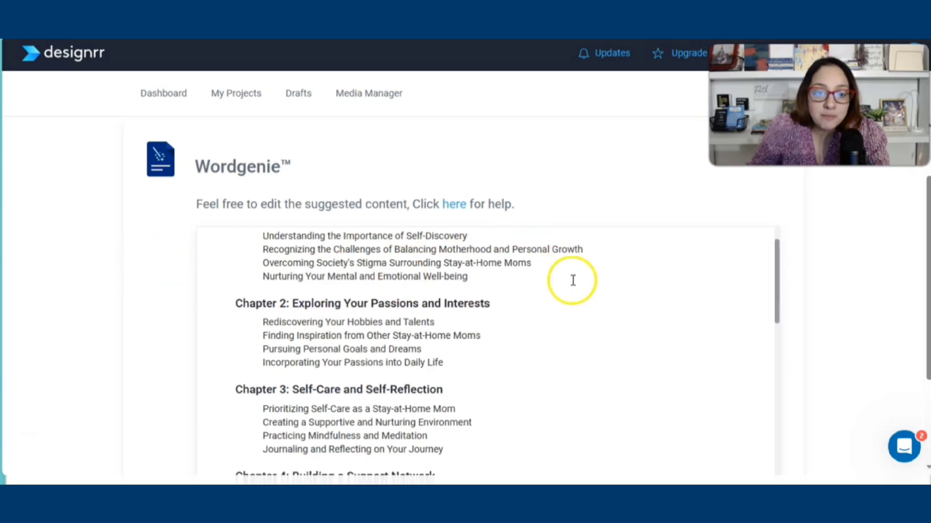
{"action": "scroll", "coordinate": [485, 272], "scroll_direction": "down", "scroll_amount": 2}
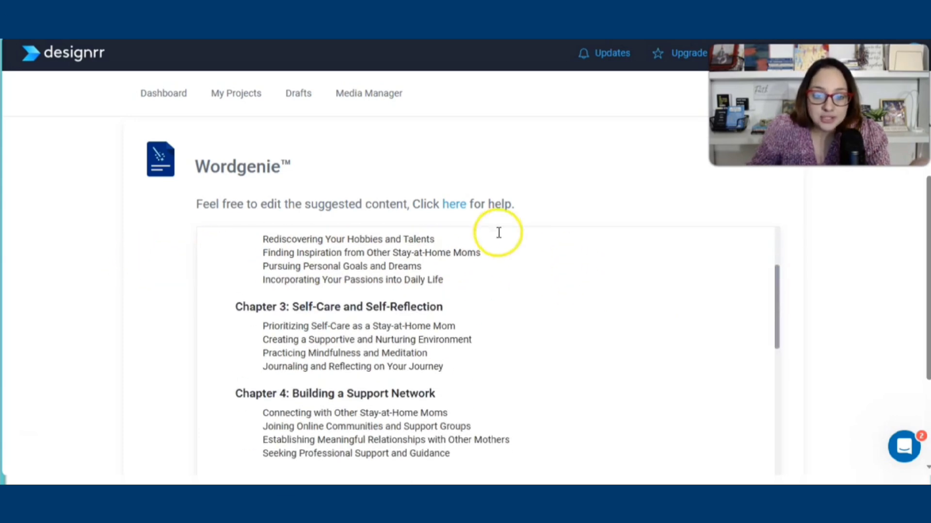
{"action": "scroll", "coordinate": [592, 324], "scroll_direction": "up", "scroll_amount": 1}
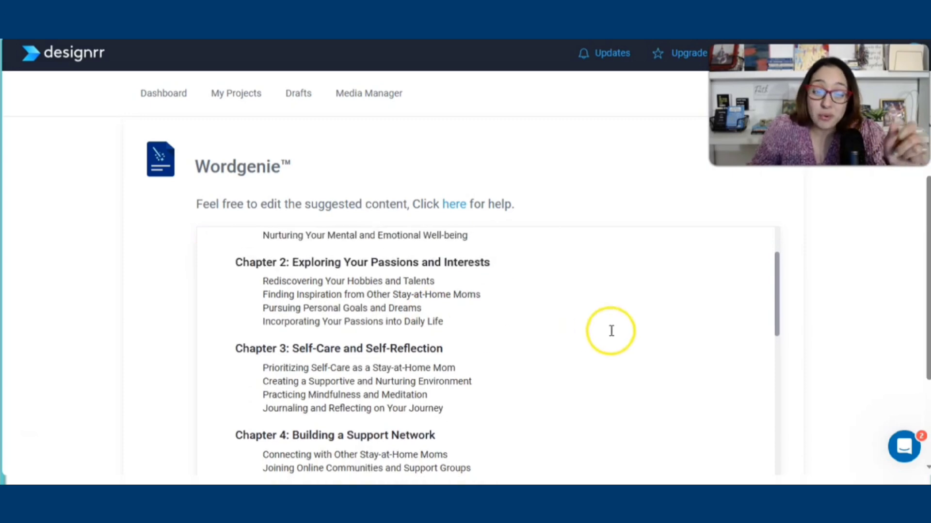
{"action": "scroll", "coordinate": [368, 329], "scroll_direction": "down", "scroll_amount": 1}
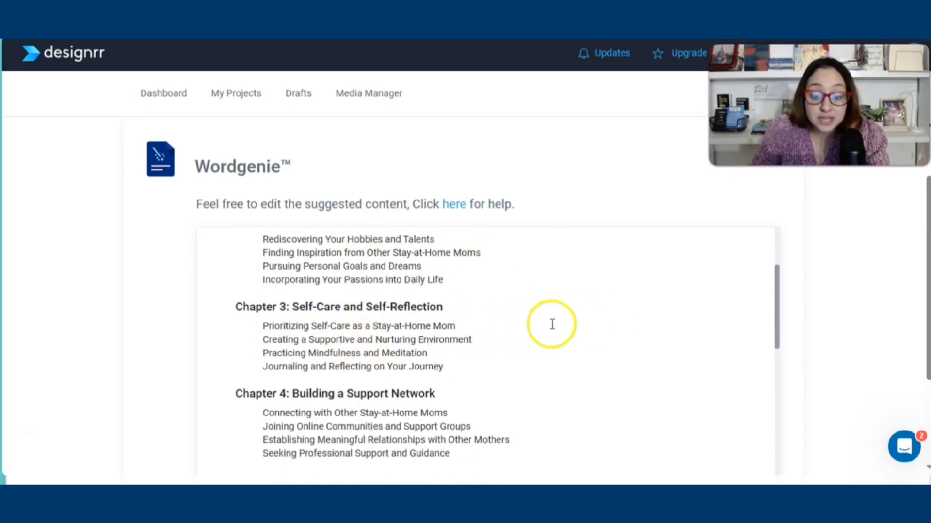
{"action": "scroll", "coordinate": [572, 317], "scroll_direction": "down", "scroll_amount": 2}
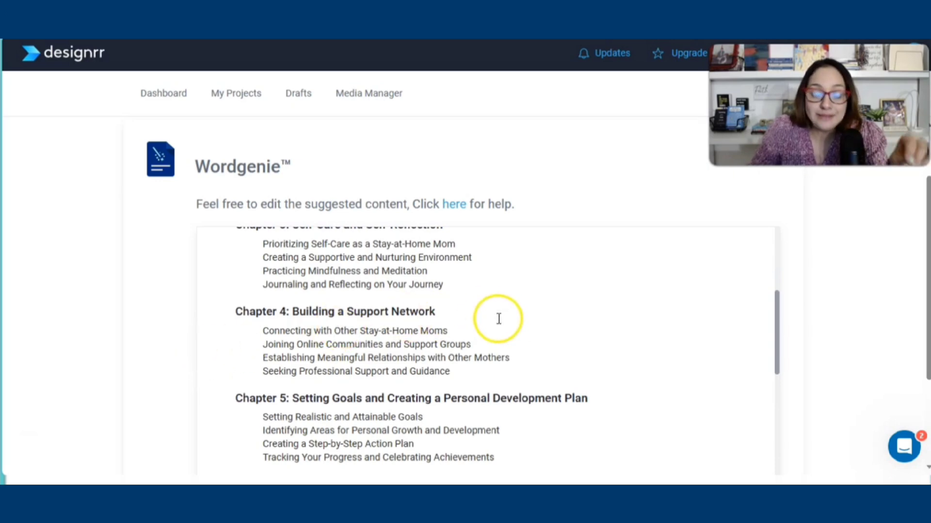
{"action": "scroll", "coordinate": [495, 318], "scroll_direction": "down", "scroll_amount": 2}
{"action": "scroll", "coordinate": [291, 310], "scroll_direction": "down", "scroll_amount": 2}
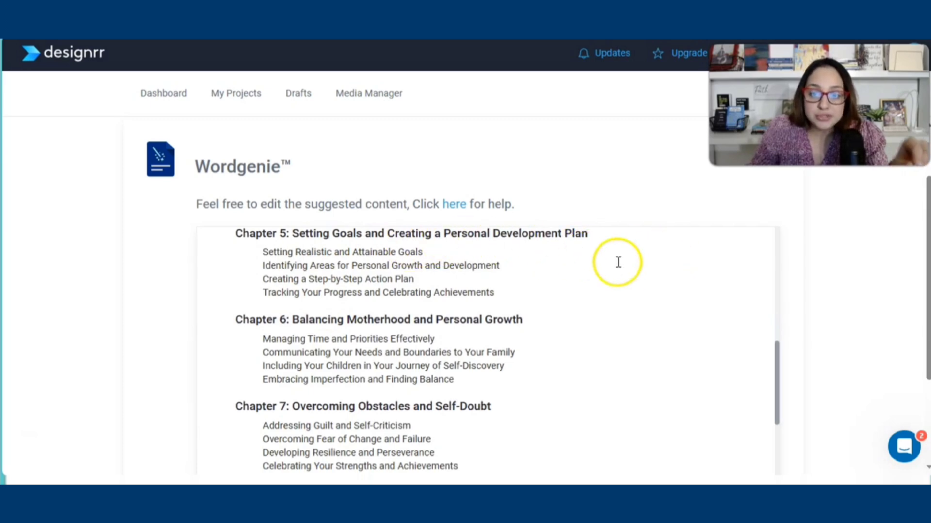
{"action": "scroll", "coordinate": [615, 273], "scroll_direction": "down", "scroll_amount": 1}
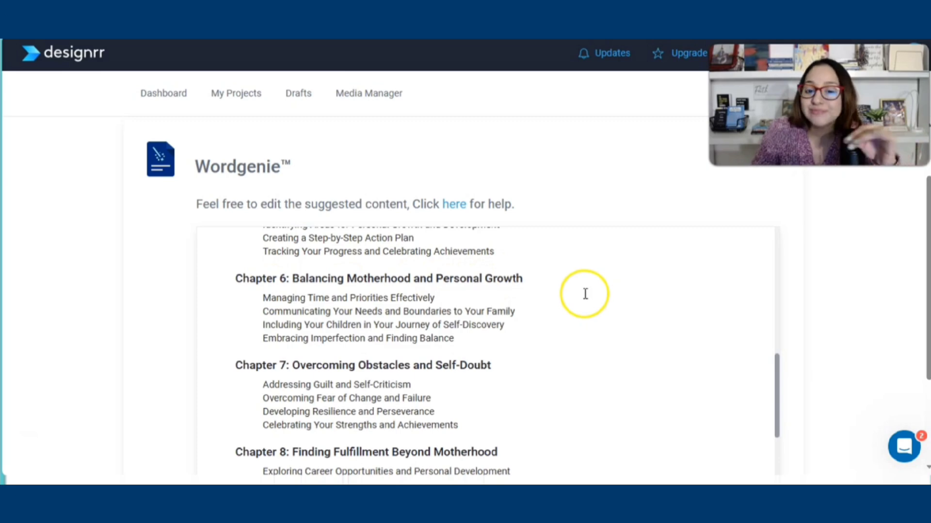
{"action": "scroll", "coordinate": [576, 296], "scroll_direction": "down", "scroll_amount": 2}
{"action": "scroll", "coordinate": [358, 363], "scroll_direction": "down", "scroll_amount": 3}
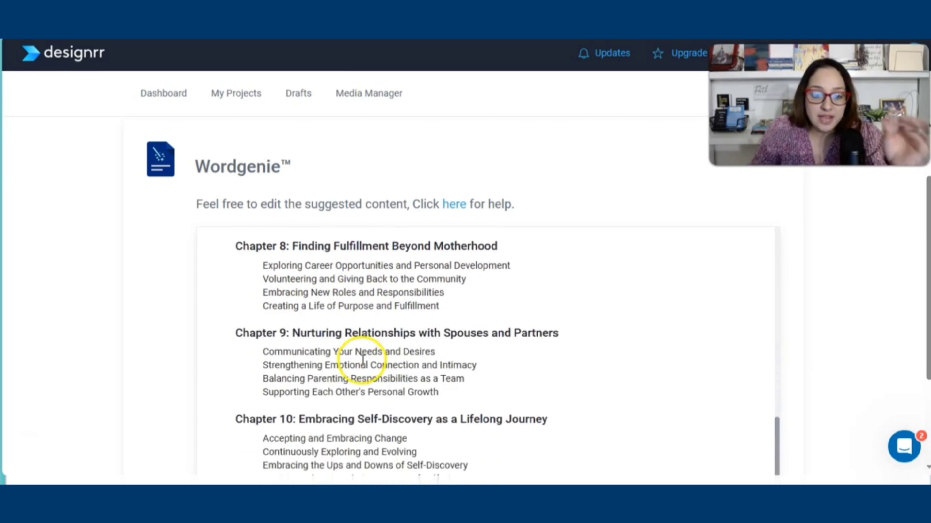
{"action": "scroll", "coordinate": [385, 353], "scroll_direction": "down", "scroll_amount": 3}
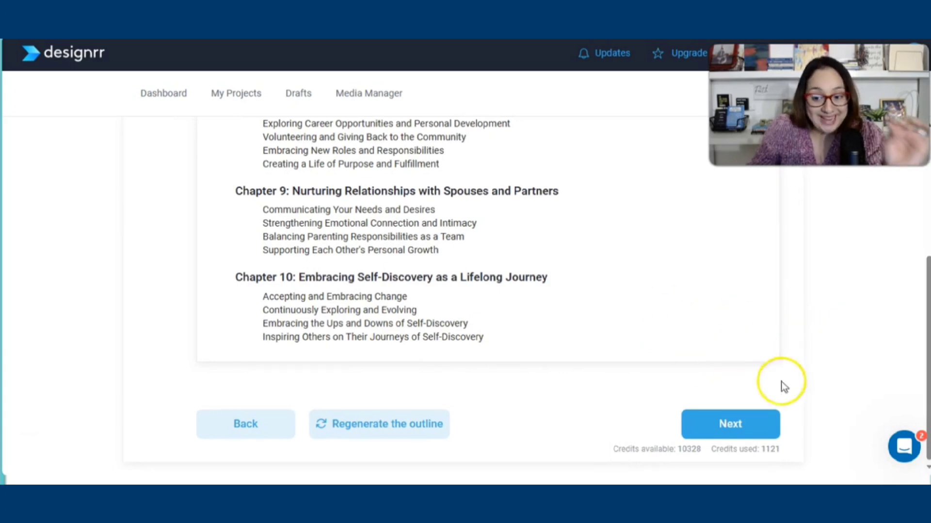
{"action": "left_click", "coordinate": [725, 427]}
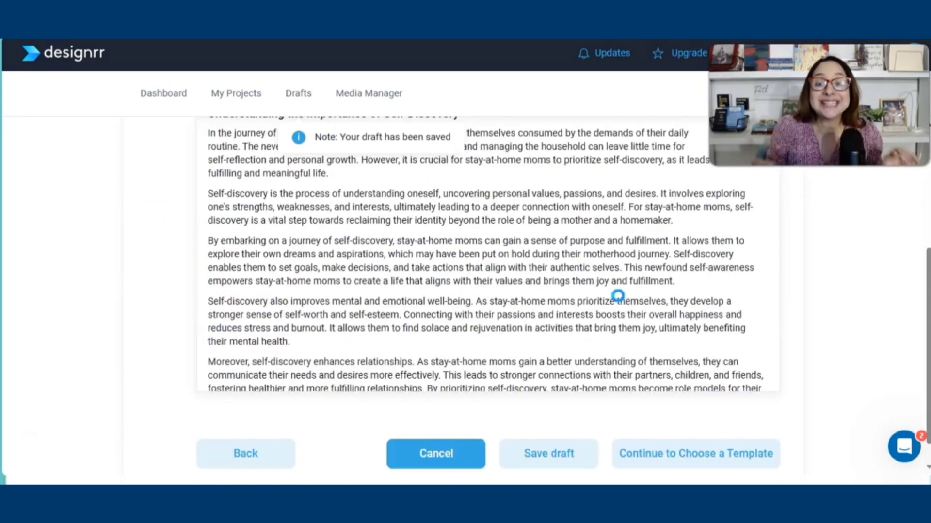
Step: Review the generated subchapter text on nurturing yourself in the content editor
{"action": "scroll", "coordinate": [617, 295], "scroll_direction": "down", "scroll_amount": 1}
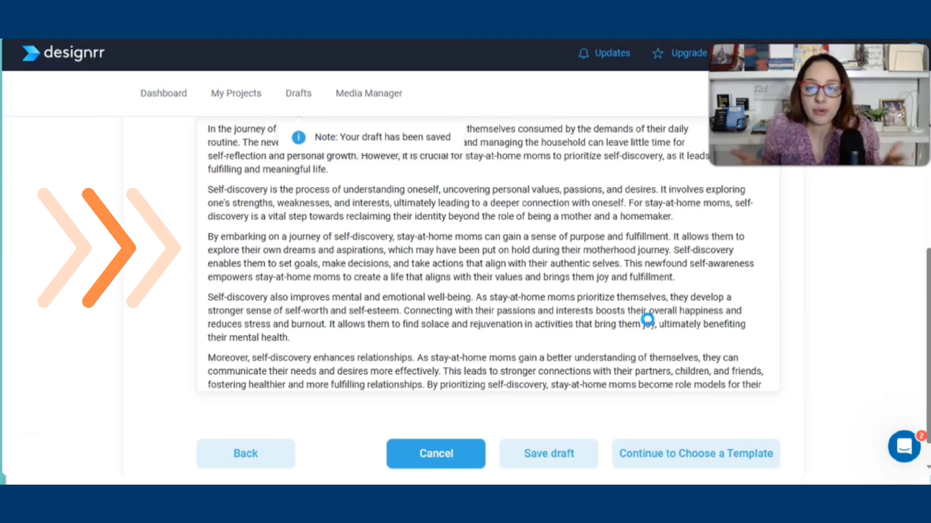
{"action": "scroll", "coordinate": [647, 320], "scroll_direction": "down", "scroll_amount": 5}
{"action": "scroll", "coordinate": [647, 320], "scroll_direction": "down", "scroll_amount": 3}
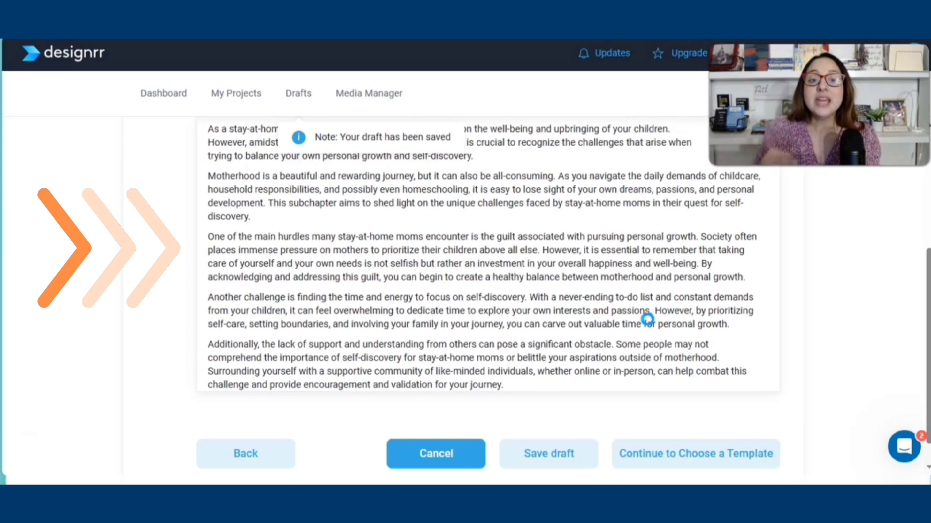
{"action": "scroll", "coordinate": [647, 320], "scroll_direction": "down", "scroll_amount": 6}
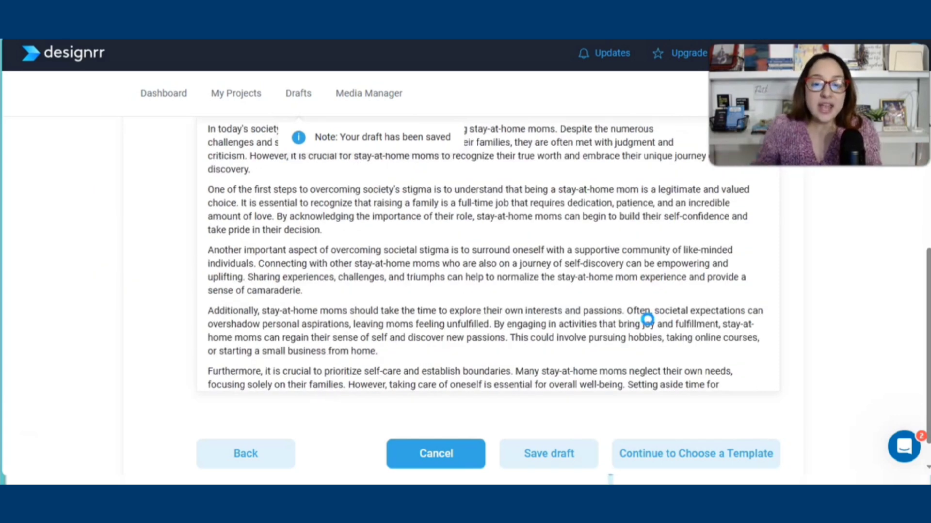
{"action": "left_click", "coordinate": [745, 303]}
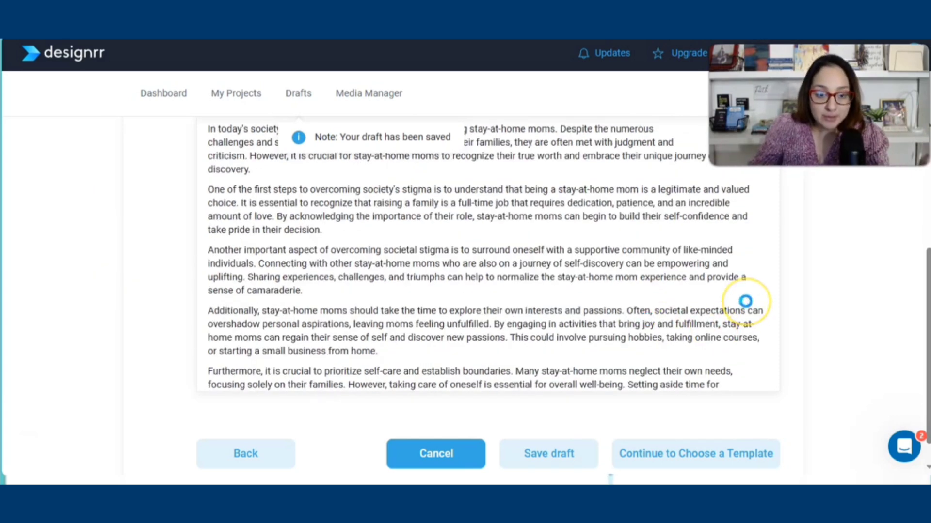
{"action": "left_click", "coordinate": [654, 326]}
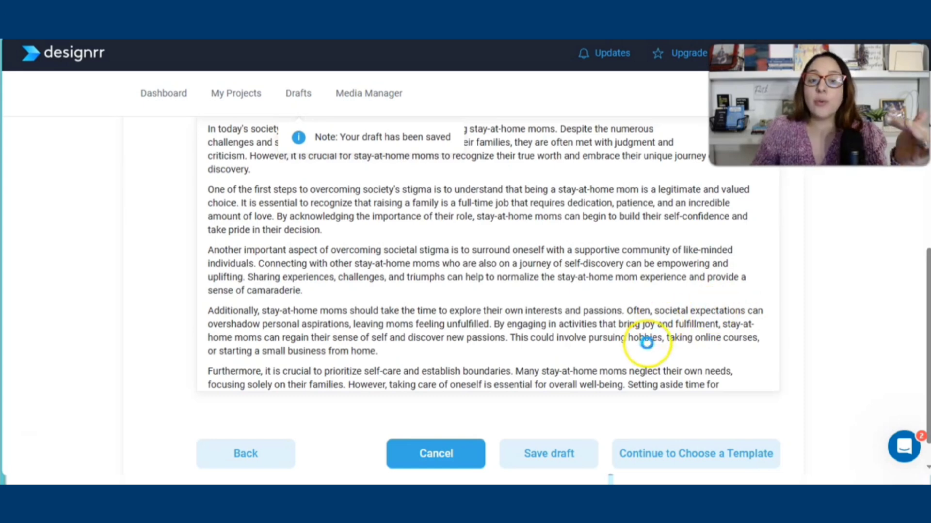
{"action": "left_click", "coordinate": [675, 327]}
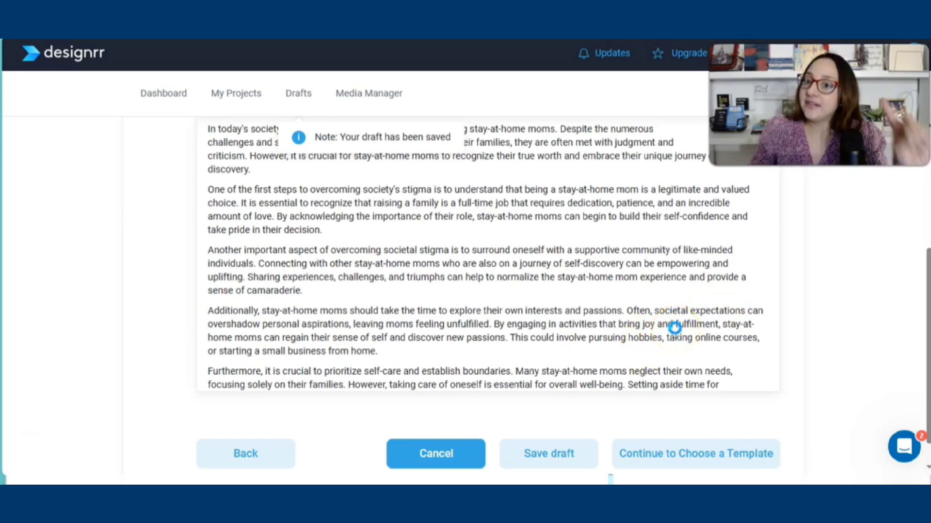
{"action": "left_click", "coordinate": [668, 325]}
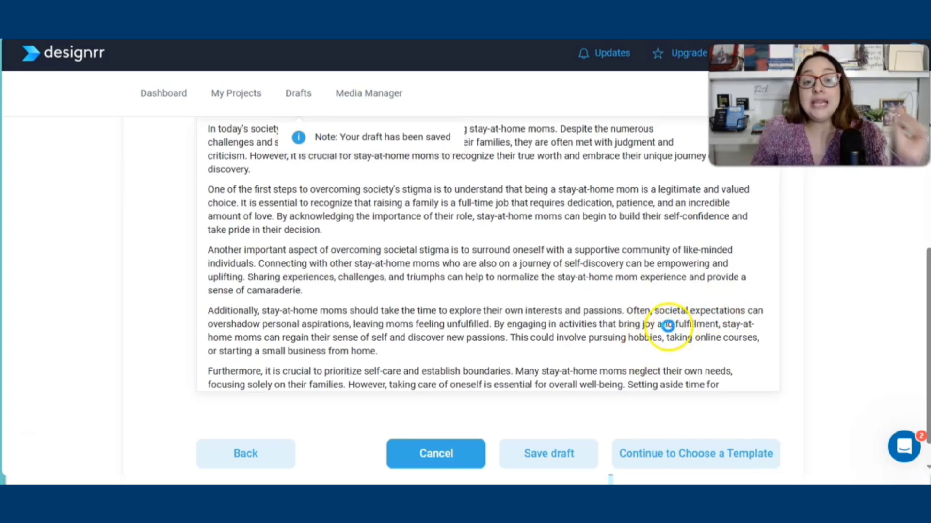
{"action": "scroll", "coordinate": [668, 325], "scroll_direction": "down", "scroll_amount": 10}
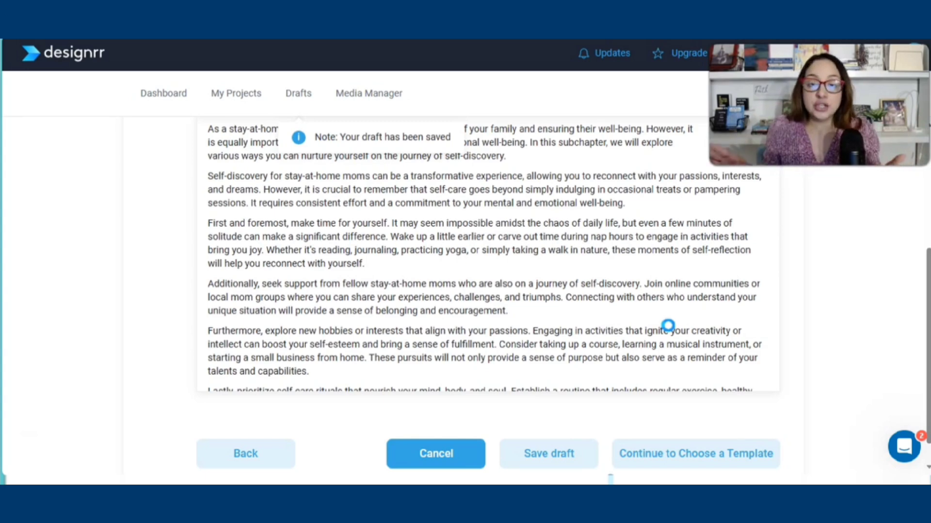
{"action": "scroll", "coordinate": [668, 325], "scroll_direction": "up", "scroll_amount": 10}
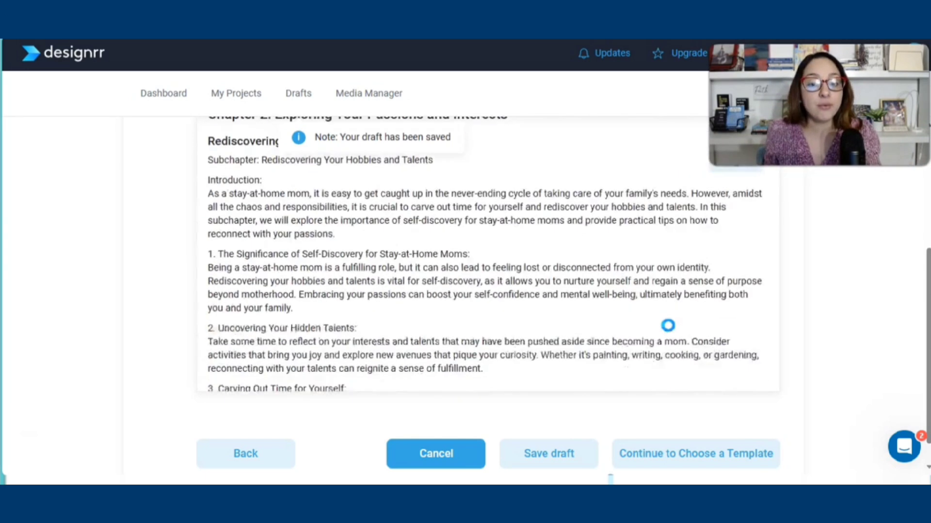
{"action": "scroll", "coordinate": [668, 325], "scroll_direction": "down", "scroll_amount": 2}
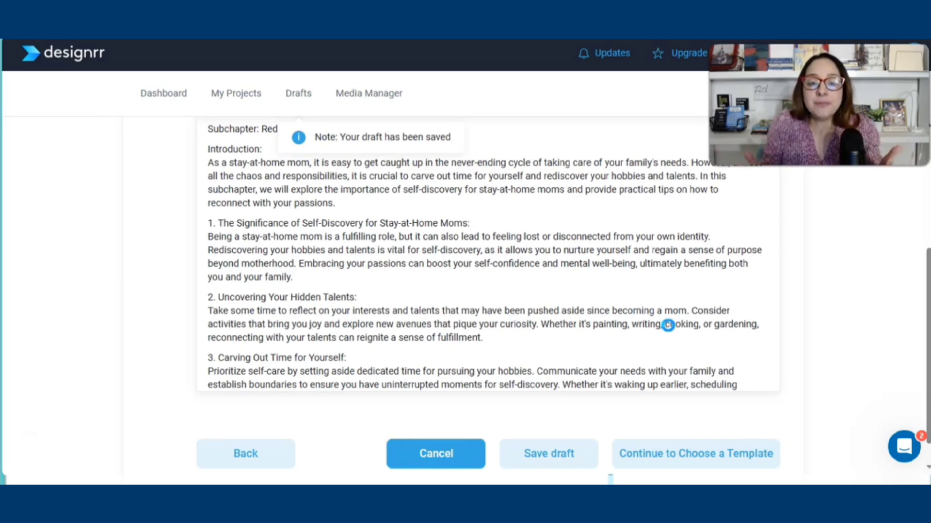
{"action": "scroll", "coordinate": [668, 325], "scroll_direction": "down", "scroll_amount": 10}
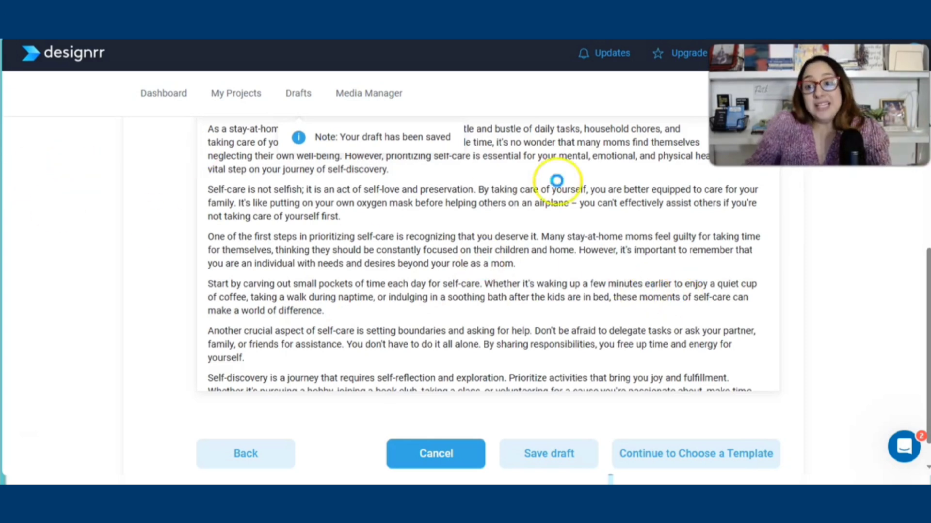
{"action": "scroll", "coordinate": [537, 336], "scroll_direction": "down", "scroll_amount": 10}
{"action": "scroll", "coordinate": [537, 335], "scroll_direction": "down", "scroll_amount": 1}
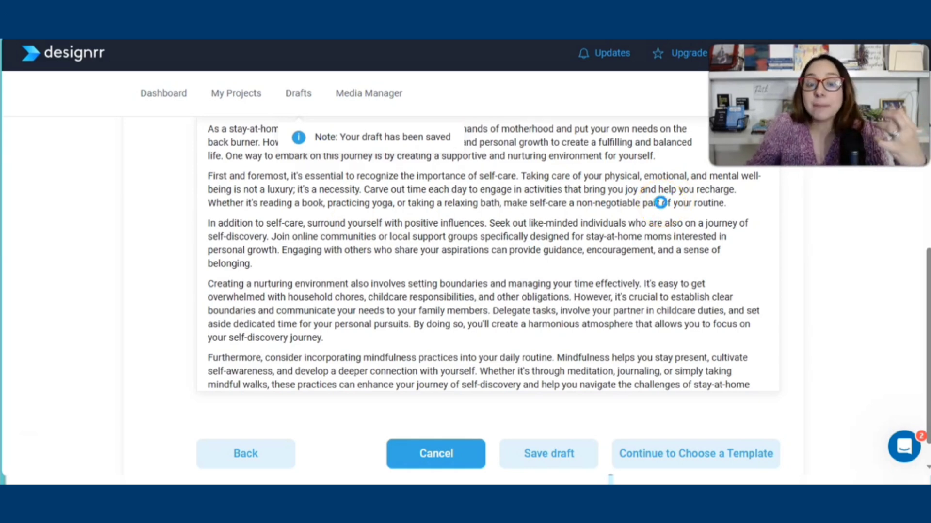
{"action": "scroll", "coordinate": [661, 203], "scroll_direction": "down", "scroll_amount": 5}
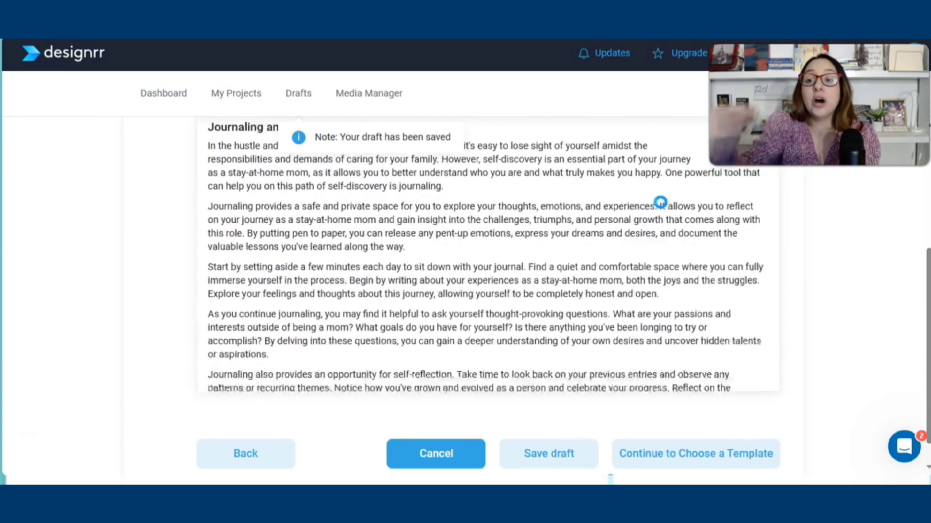
{"action": "scroll", "coordinate": [660, 202], "scroll_direction": "down", "scroll_amount": 1}
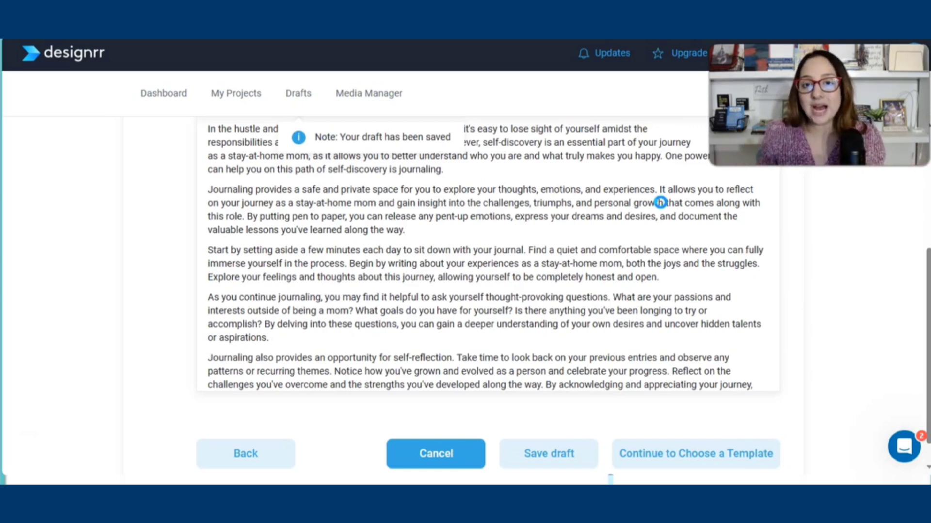
{"action": "scroll", "coordinate": [660, 203], "scroll_direction": "down", "scroll_amount": 10}
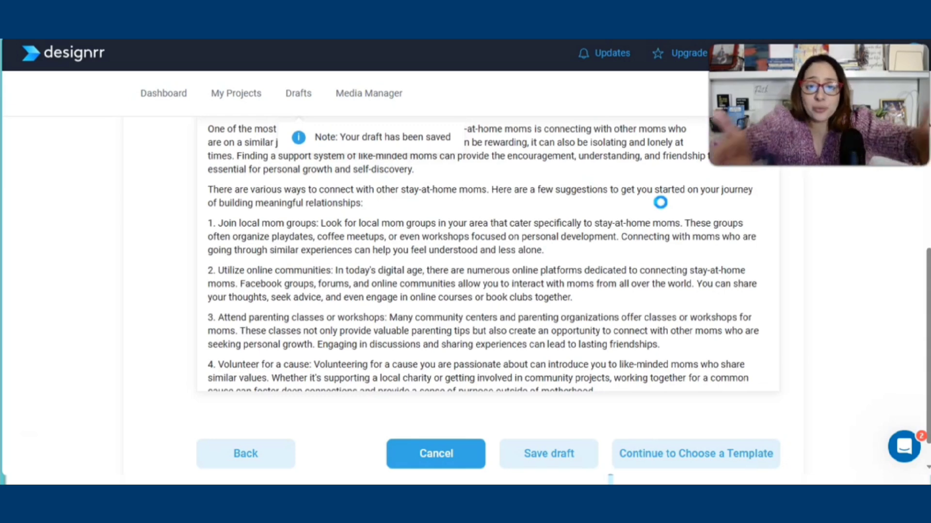
{"action": "left_click", "coordinate": [538, 340]}
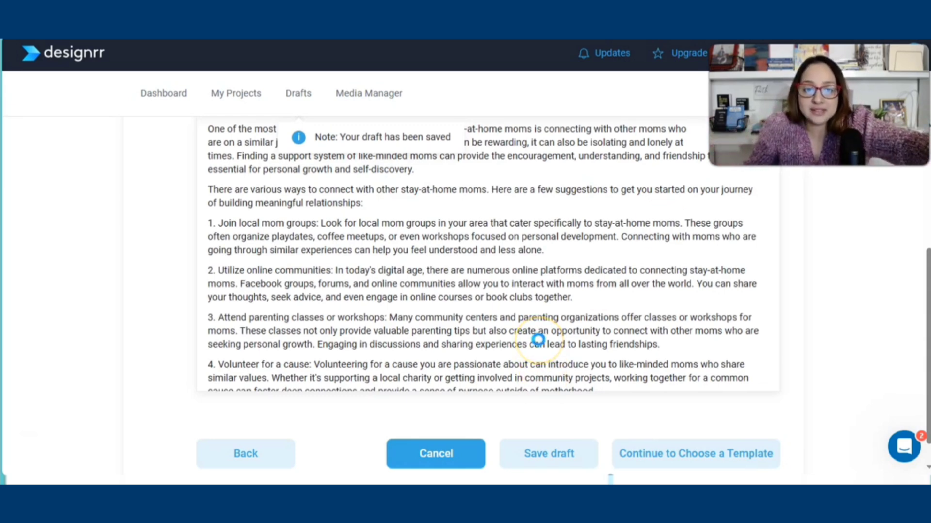
{"action": "scroll", "coordinate": [538, 340], "scroll_direction": "down", "scroll_amount": 10}
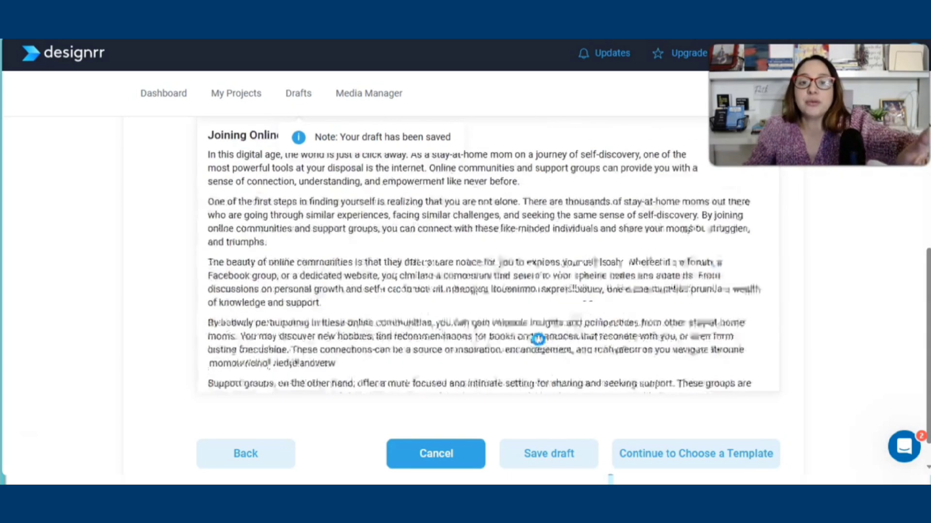
{"action": "left_click", "coordinate": [558, 303]}
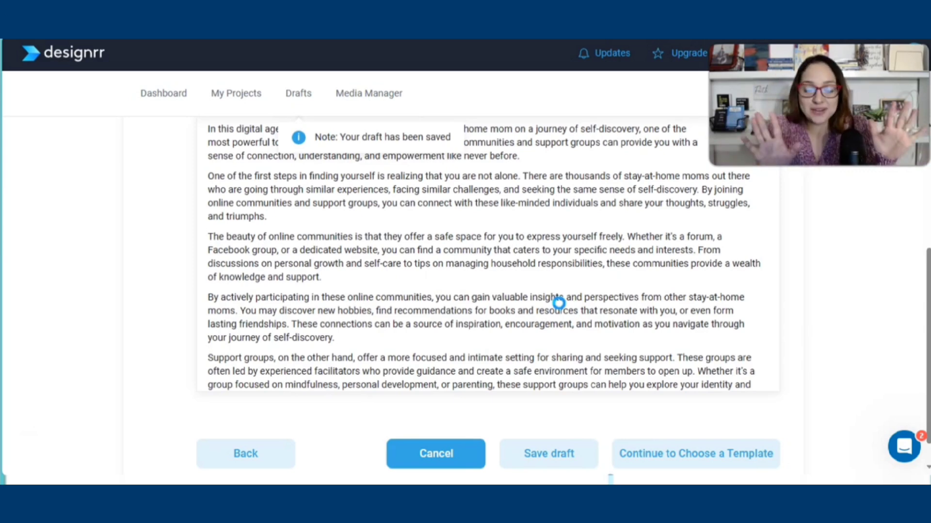
{"action": "scroll", "coordinate": [558, 303], "scroll_direction": "up", "scroll_amount": 5}
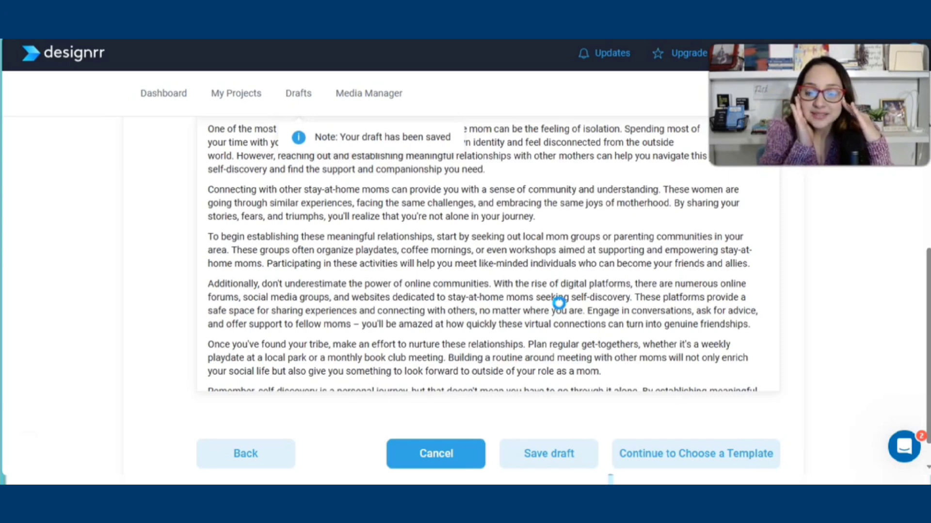
{"action": "scroll", "coordinate": [558, 303], "scroll_direction": "down", "scroll_amount": 10}
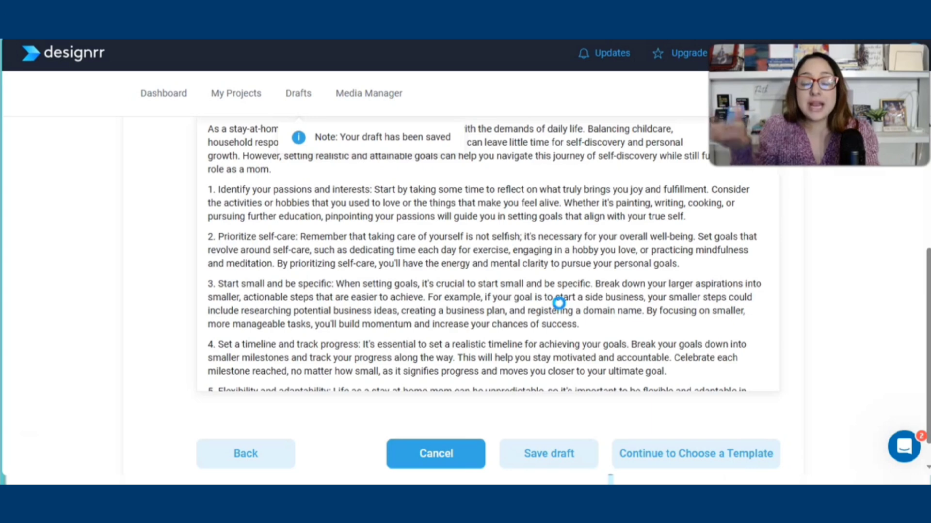
{"action": "scroll", "coordinate": [559, 303], "scroll_direction": "up", "scroll_amount": 10}
{"action": "scroll", "coordinate": [559, 303], "scroll_direction": "down", "scroll_amount": 2}
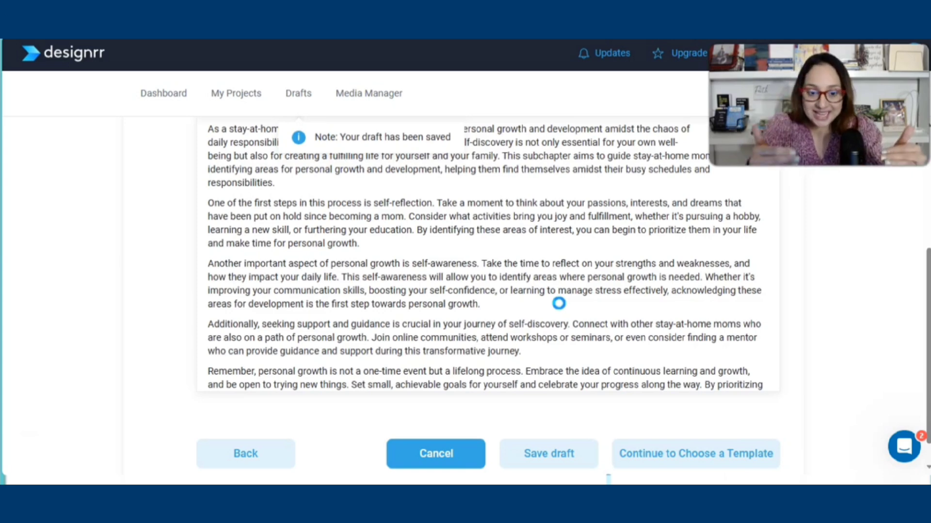
{"action": "scroll", "coordinate": [558, 303], "scroll_direction": "down", "scroll_amount": 5}
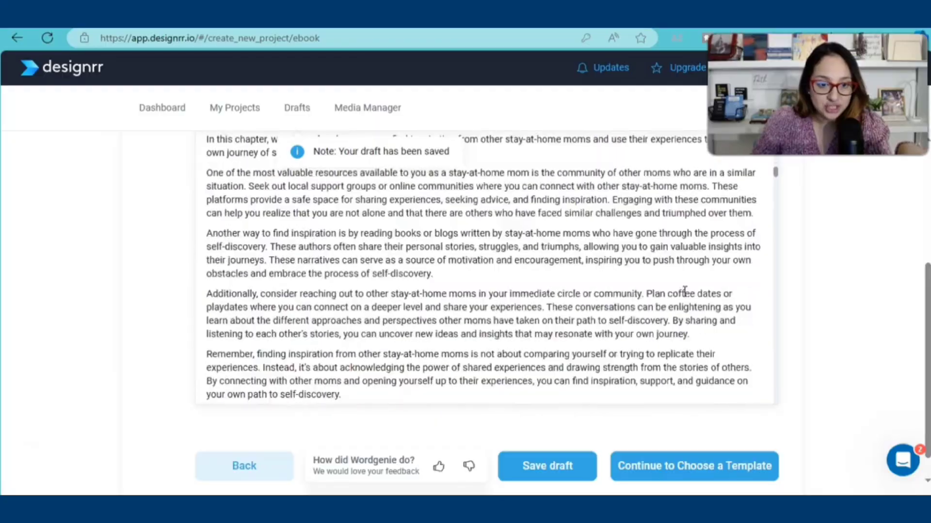
{"action": "scroll", "coordinate": [685, 276], "scroll_direction": "down", "scroll_amount": 5}
{"action": "scroll", "coordinate": [684, 290], "scroll_direction": "down", "scroll_amount": 15}
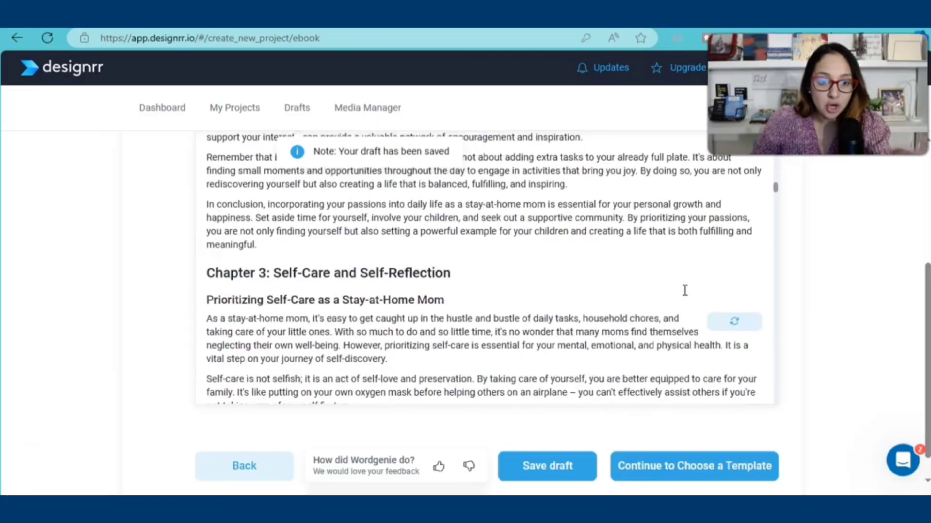
{"action": "scroll", "coordinate": [684, 290], "scroll_direction": "down", "scroll_amount": 6}
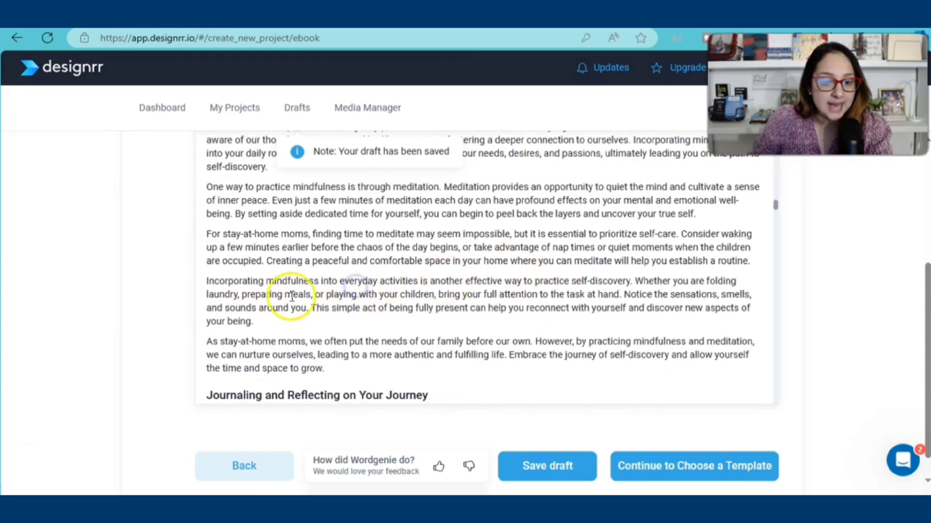
{"action": "left_click", "coordinate": [284, 321]}
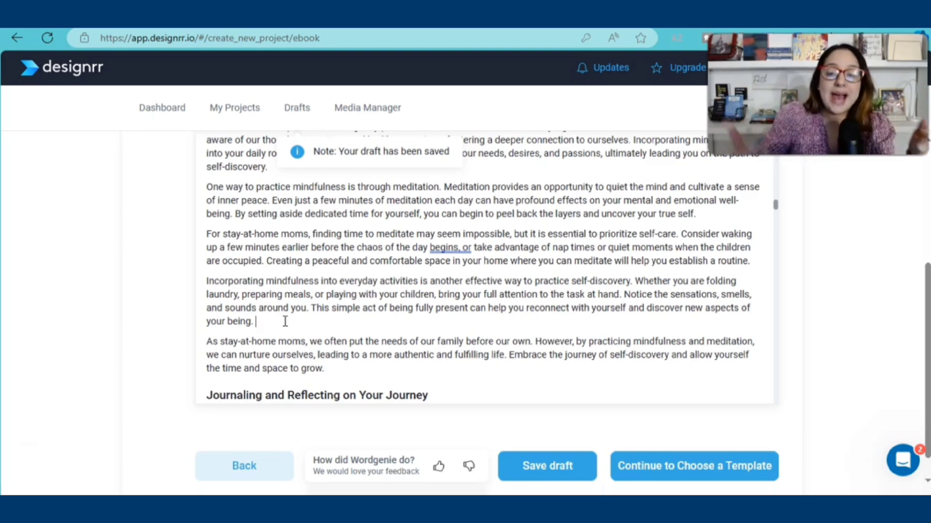
{"action": "left_click", "coordinate": [249, 327]}
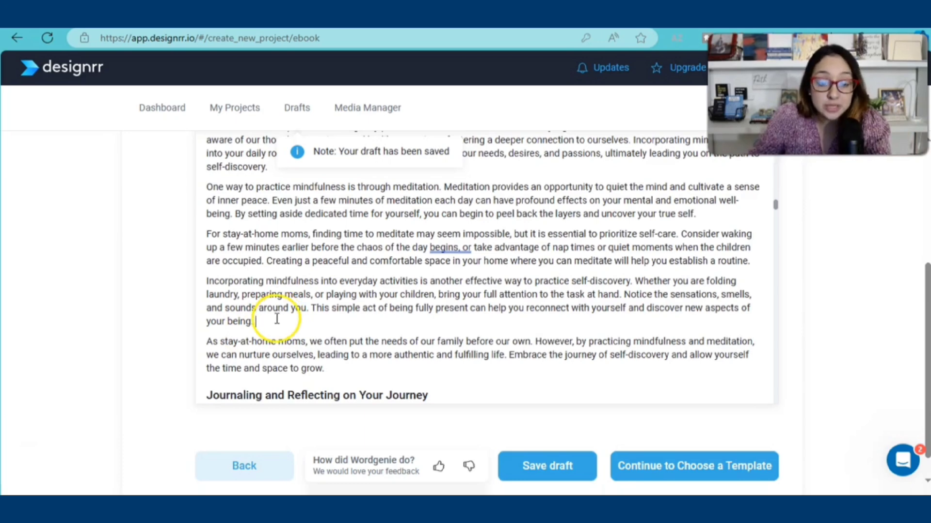
{"action": "scroll", "coordinate": [623, 395], "scroll_direction": "down", "scroll_amount": 10}
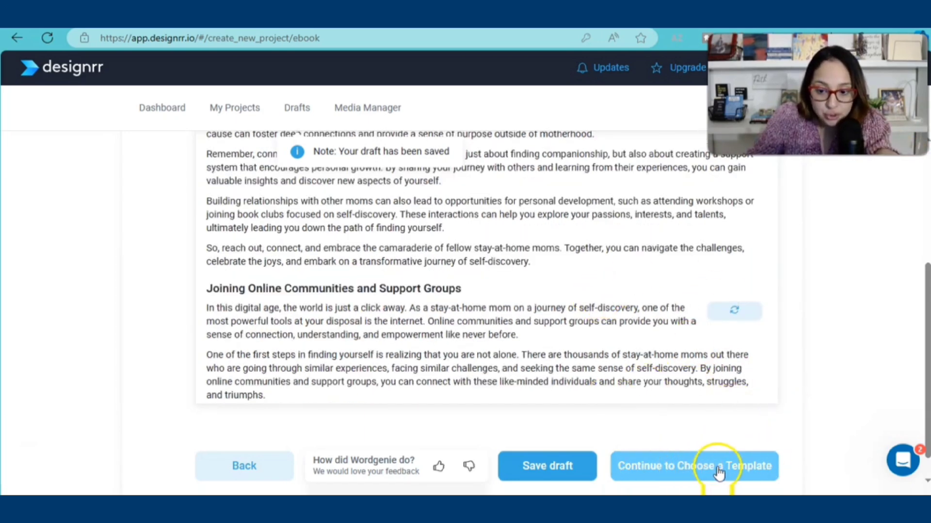
Step: Browse the template gallery and apply the Spiritual Coaching 1-01 template to the draft
{"action": "left_click", "coordinate": [679, 468]}
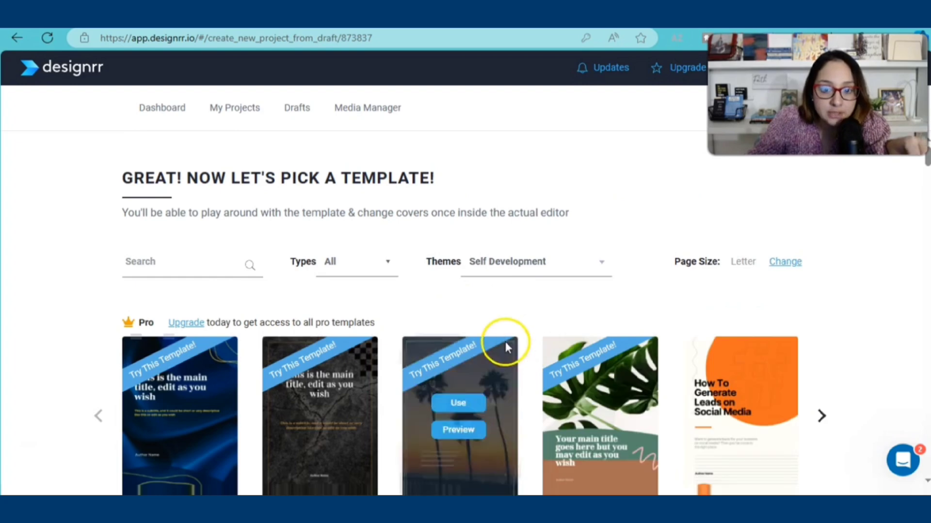
{"action": "scroll", "coordinate": [507, 343], "scroll_direction": "down", "scroll_amount": 4}
{"action": "scroll", "coordinate": [596, 339], "scroll_direction": "up", "scroll_amount": 2}
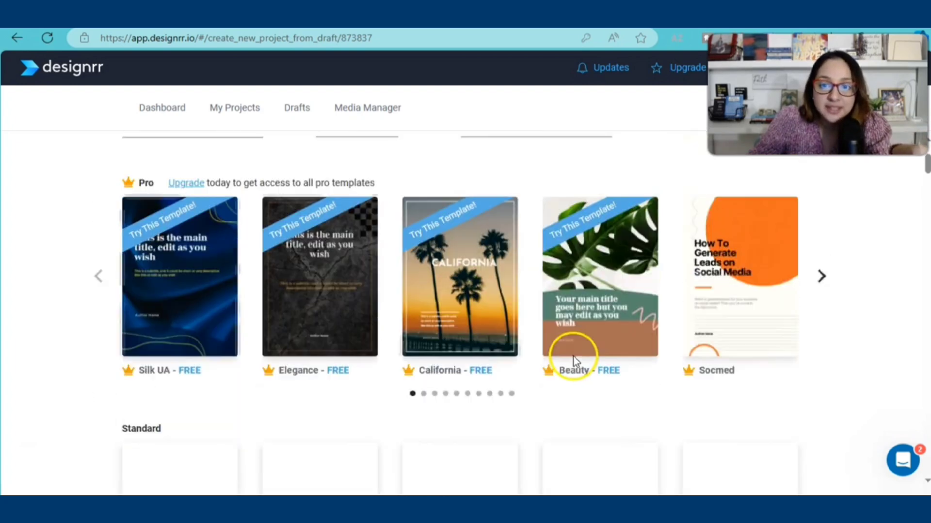
{"action": "mouse_move", "coordinate": [764, 301]}
{"action": "scroll", "coordinate": [784, 369], "scroll_direction": "down", "scroll_amount": 5}
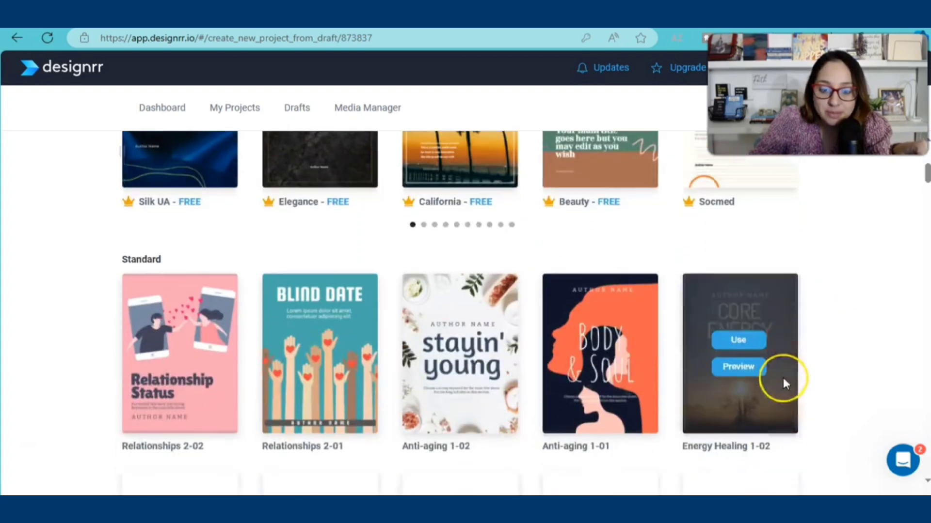
{"action": "scroll", "coordinate": [781, 383], "scroll_direction": "up", "scroll_amount": 3}
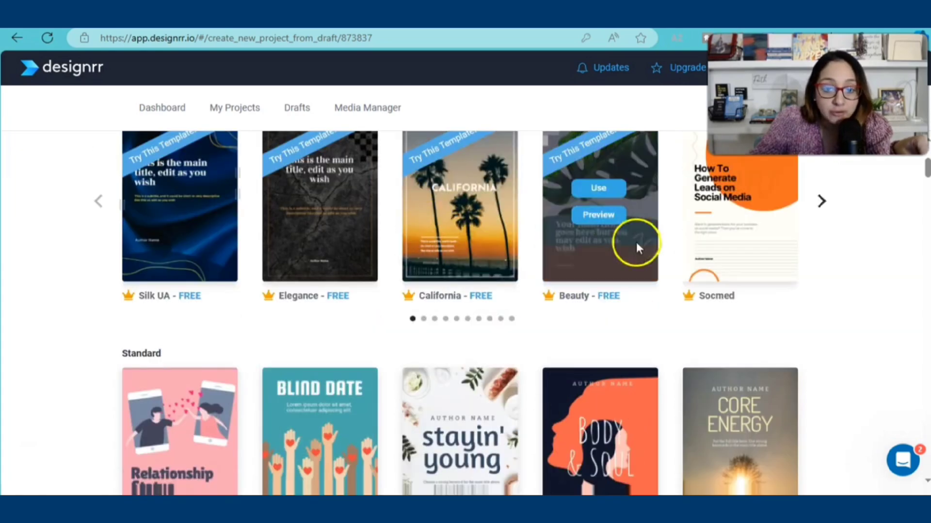
{"action": "scroll", "coordinate": [630, 253], "scroll_direction": "down", "scroll_amount": 1}
{"action": "scroll", "coordinate": [596, 339], "scroll_direction": "down", "scroll_amount": 4}
{"action": "scroll", "coordinate": [630, 276], "scroll_direction": "down", "scroll_amount": 6}
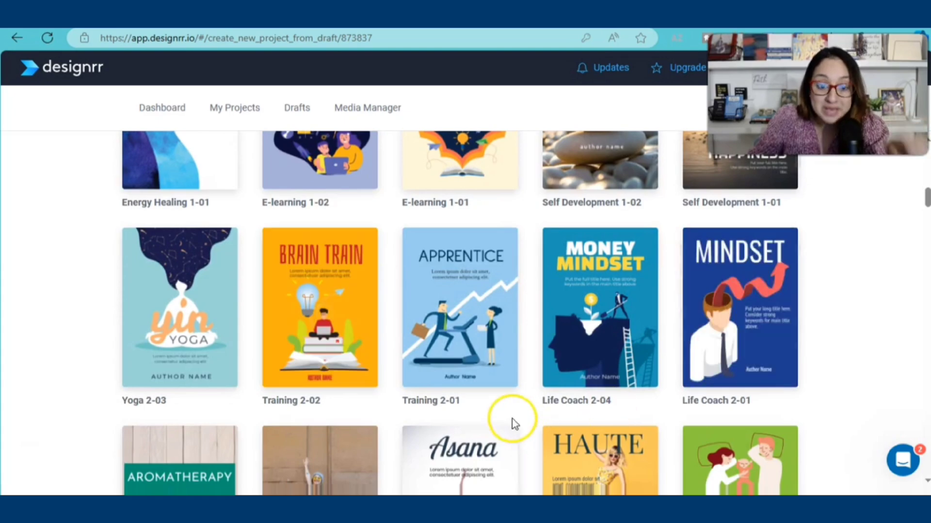
{"action": "scroll", "coordinate": [511, 423], "scroll_direction": "down", "scroll_amount": 4}
{"action": "scroll", "coordinate": [599, 370], "scroll_direction": "down", "scroll_amount": 18}
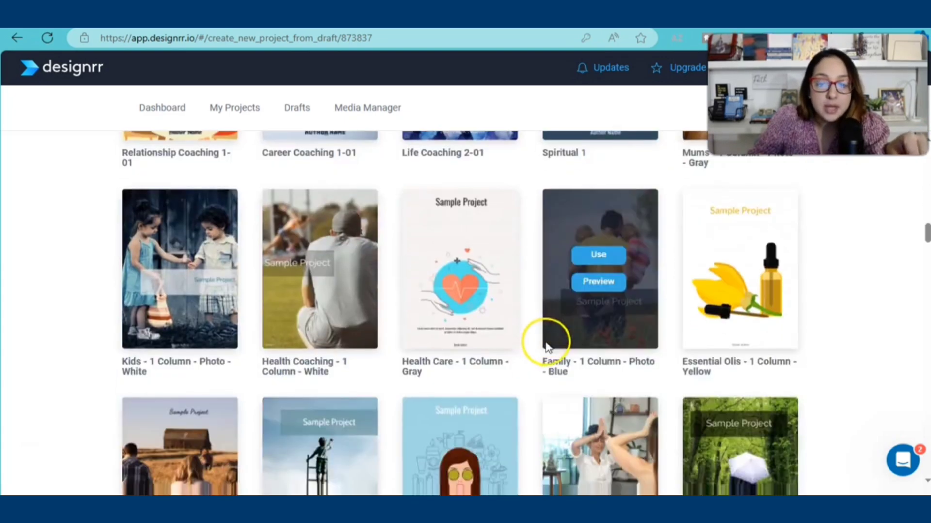
{"action": "scroll", "coordinate": [546, 340], "scroll_direction": "down", "scroll_amount": 3}
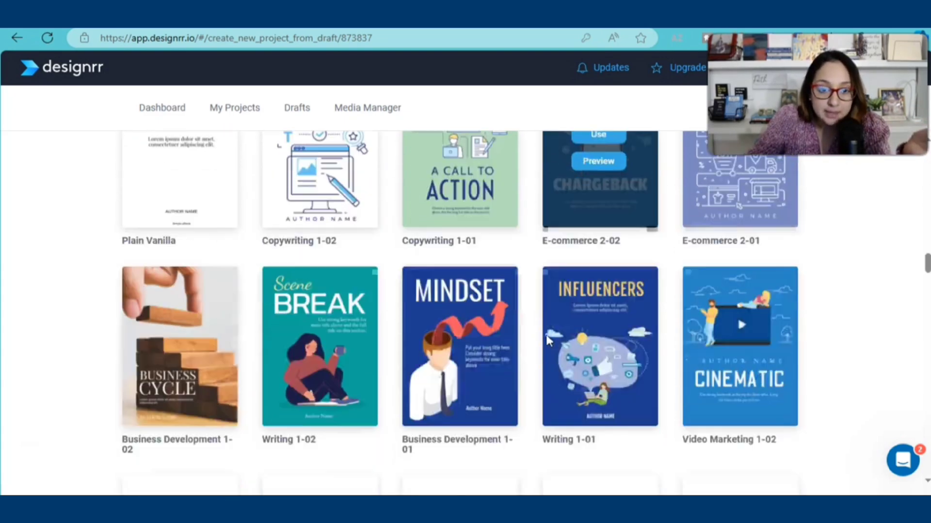
{"action": "scroll", "coordinate": [286, 339], "scroll_direction": "down", "scroll_amount": 2}
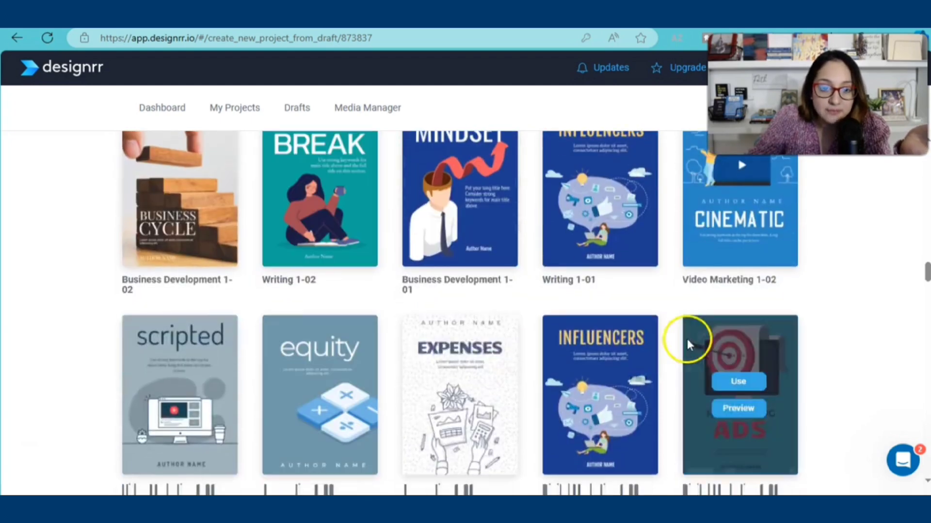
{"action": "scroll", "coordinate": [548, 371], "scroll_direction": "down", "scroll_amount": 2}
{"action": "scroll", "coordinate": [645, 366], "scroll_direction": "down", "scroll_amount": 4}
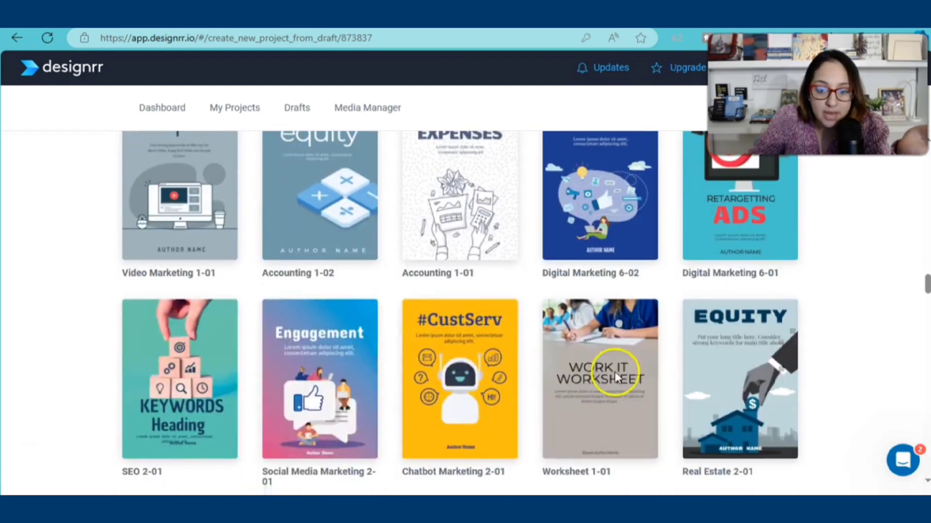
{"action": "scroll", "coordinate": [584, 429], "scroll_direction": "down", "scroll_amount": 1}
{"action": "scroll", "coordinate": [490, 393], "scroll_direction": "down", "scroll_amount": 4}
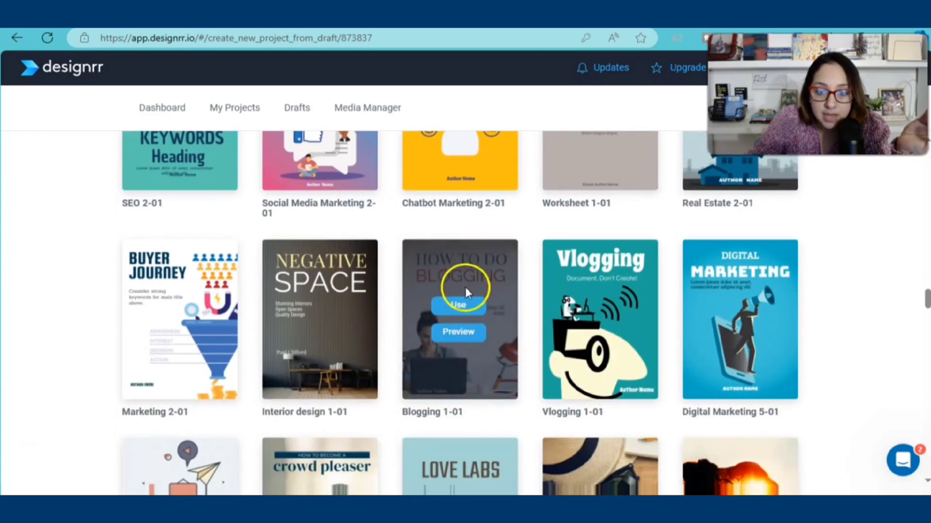
{"action": "scroll", "coordinate": [825, 373], "scroll_direction": "down", "scroll_amount": 4}
{"action": "mouse_move", "coordinate": [709, 310]}
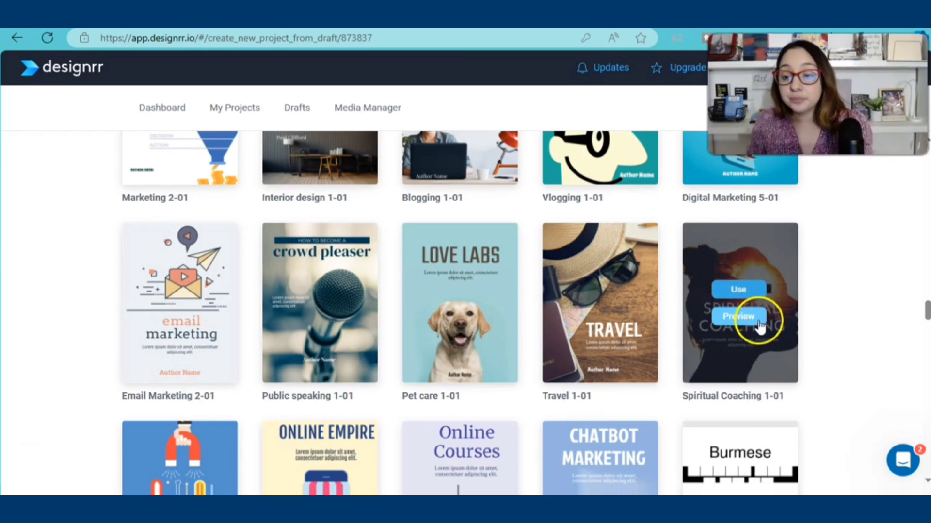
{"action": "left_click", "coordinate": [746, 293]}
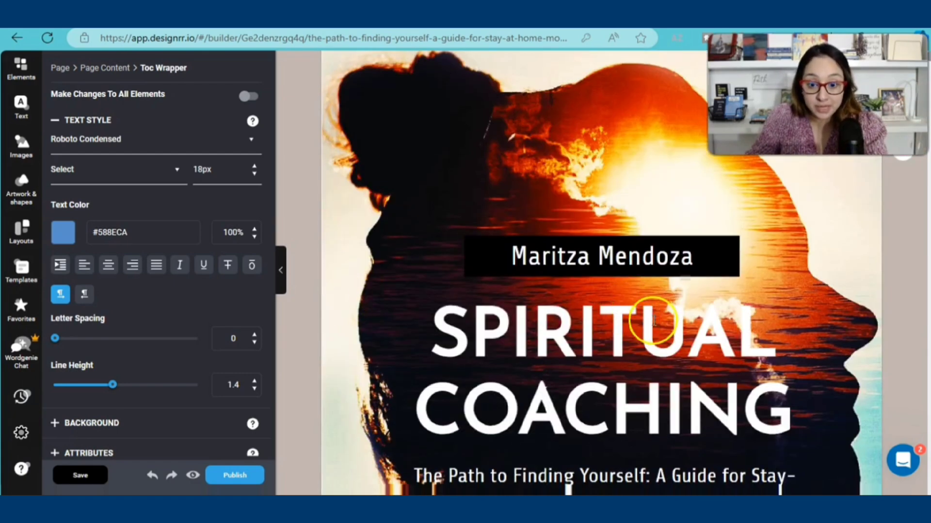
{"action": "scroll", "coordinate": [653, 320], "scroll_direction": "down", "scroll_amount": 5}
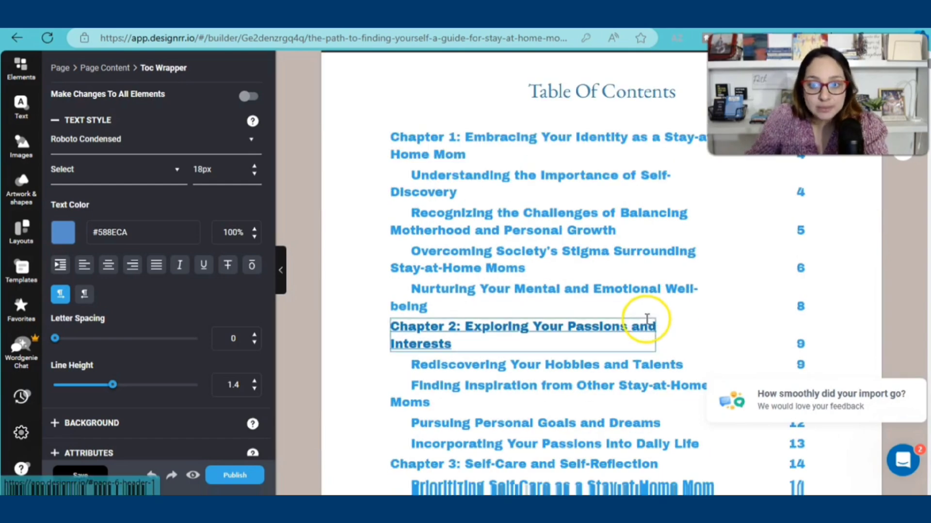
{"action": "scroll", "coordinate": [564, 308], "scroll_direction": "down", "scroll_amount": 15}
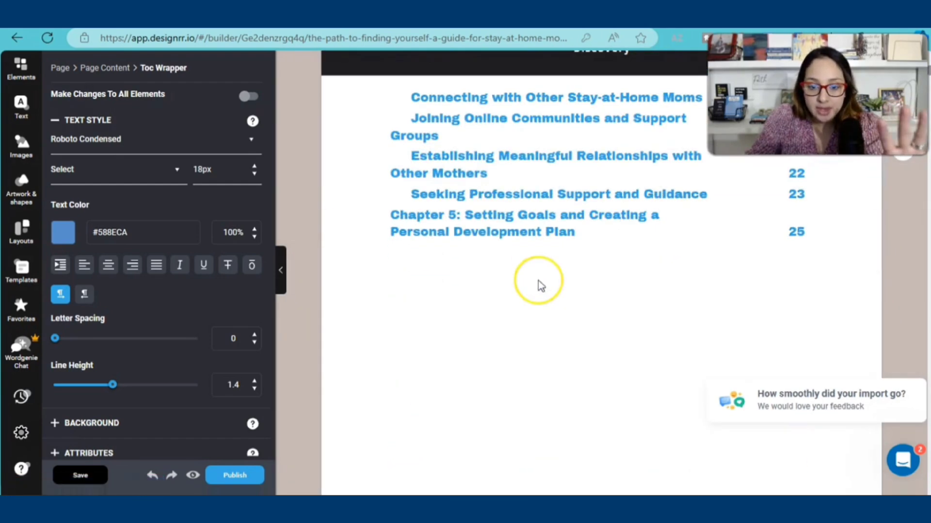
{"action": "scroll", "coordinate": [538, 281], "scroll_direction": "down", "scroll_amount": 20}
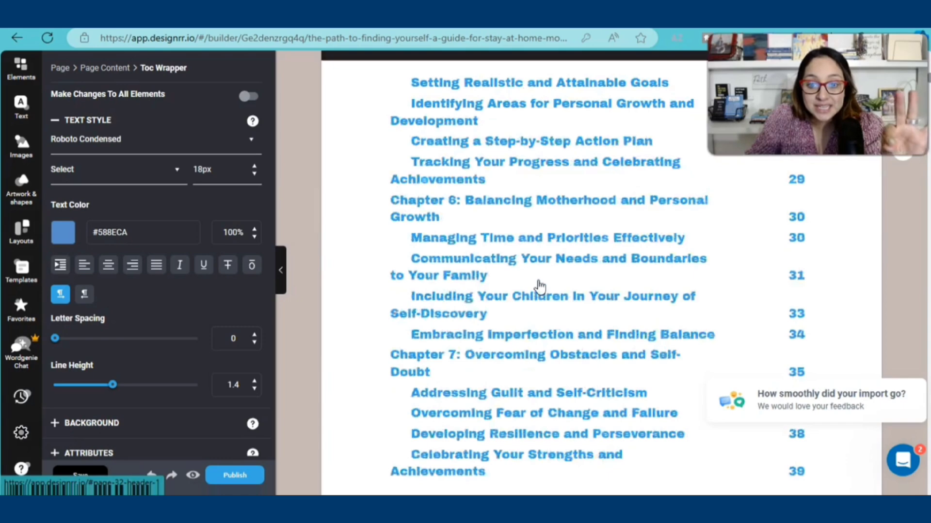
{"action": "scroll", "coordinate": [539, 286], "scroll_direction": "down", "scroll_amount": 20}
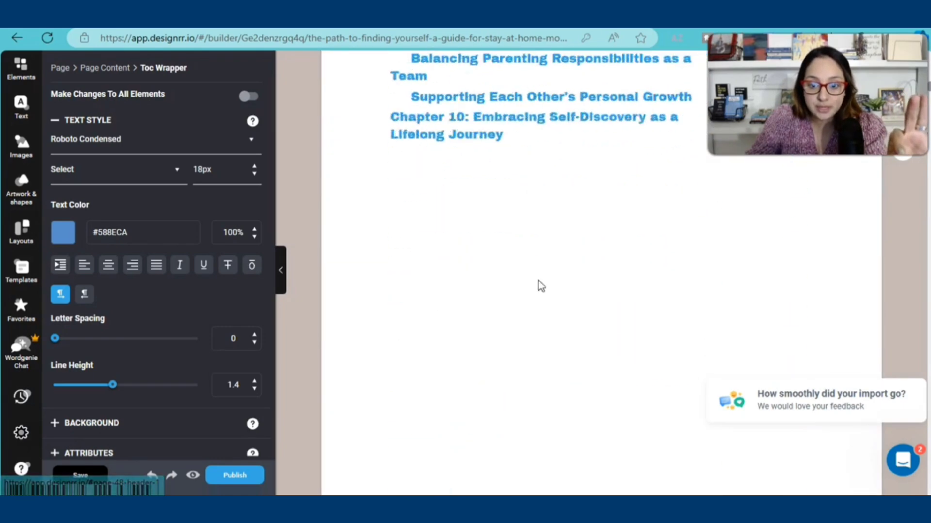
{"action": "scroll", "coordinate": [538, 282], "scroll_direction": "down", "scroll_amount": 15}
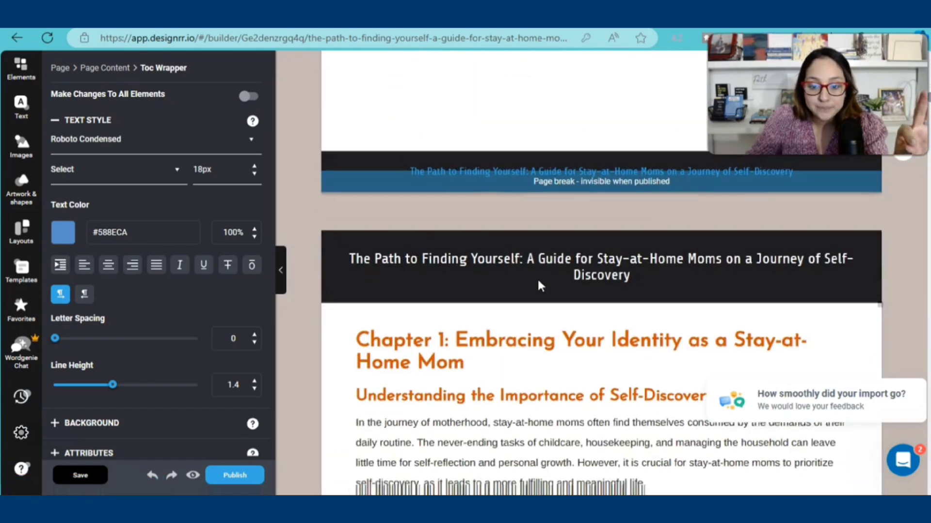
{"action": "scroll", "coordinate": [539, 285], "scroll_direction": "down", "scroll_amount": 3}
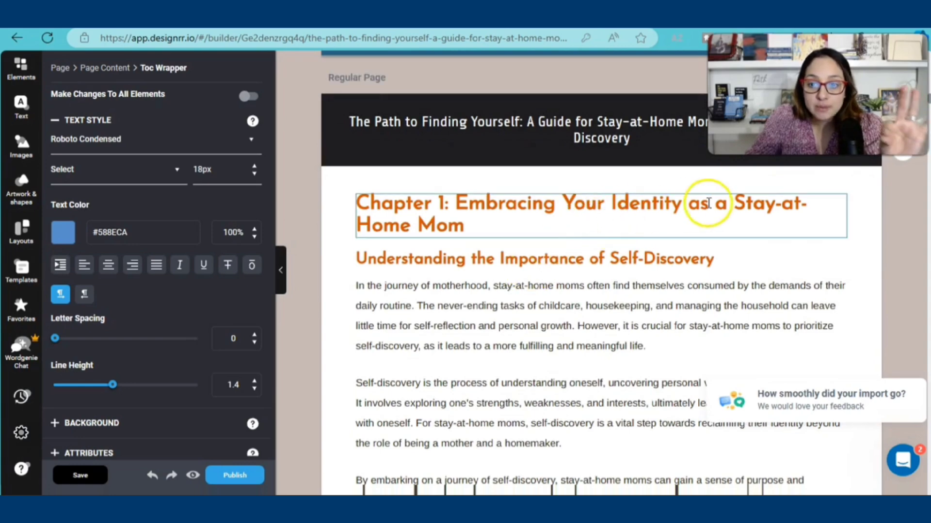
{"action": "scroll", "coordinate": [677, 276], "scroll_direction": "down", "scroll_amount": 15}
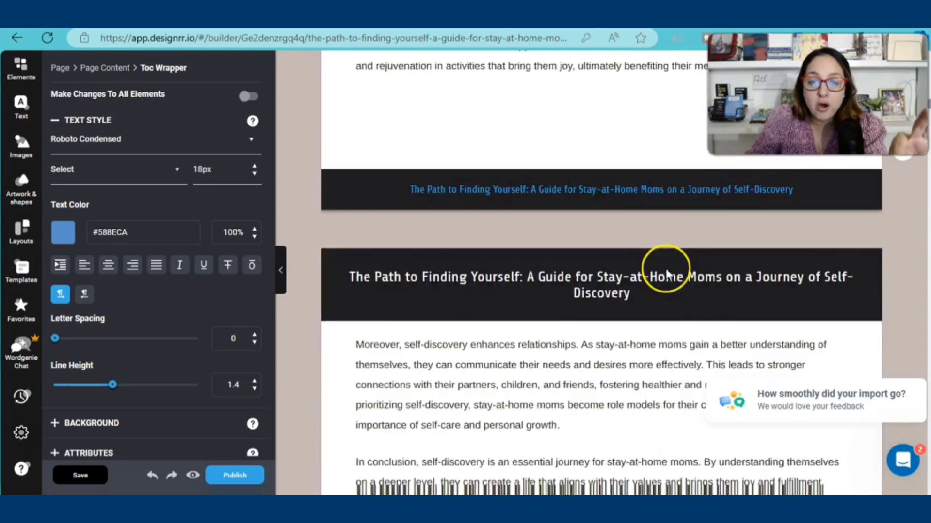
{"action": "scroll", "coordinate": [668, 272], "scroll_direction": "down", "scroll_amount": 10}
{"action": "scroll", "coordinate": [666, 273], "scroll_direction": "up", "scroll_amount": 7}
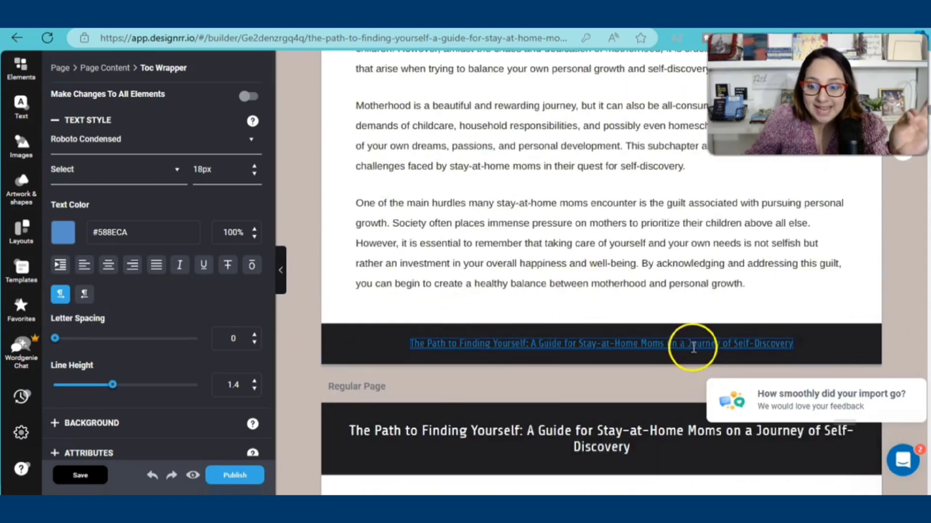
{"action": "scroll", "coordinate": [693, 346], "scroll_direction": "down", "scroll_amount": 6}
{"action": "scroll", "coordinate": [696, 352], "scroll_direction": "down", "scroll_amount": 20}
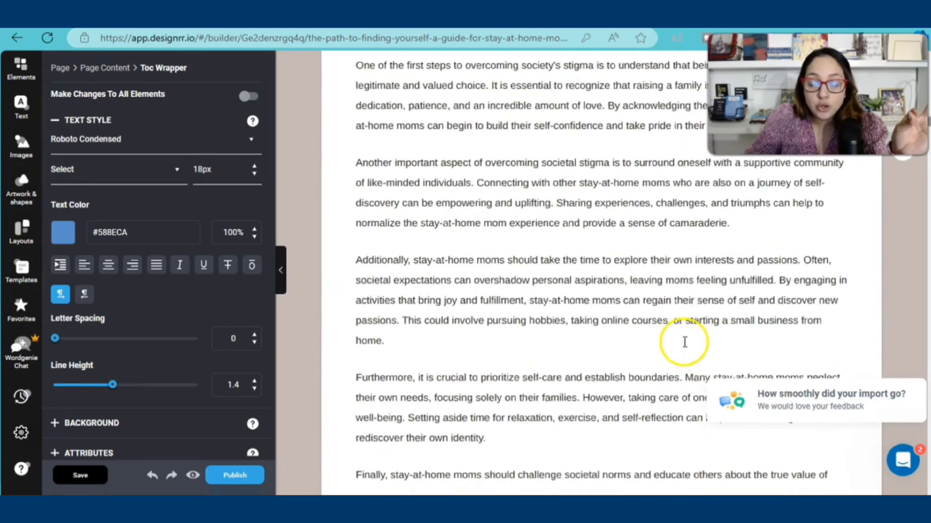
{"action": "scroll", "coordinate": [685, 347], "scroll_direction": "down", "scroll_amount": 12}
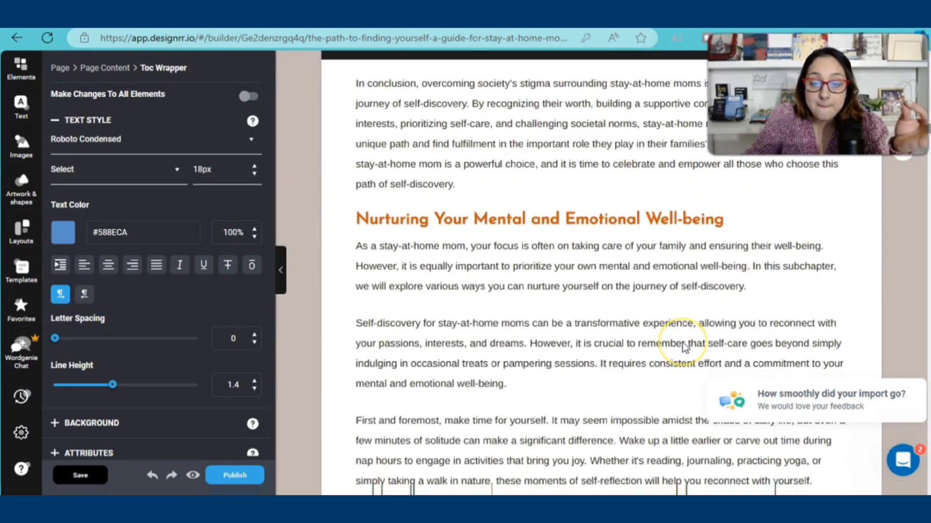
{"action": "left_click", "coordinate": [473, 219]}
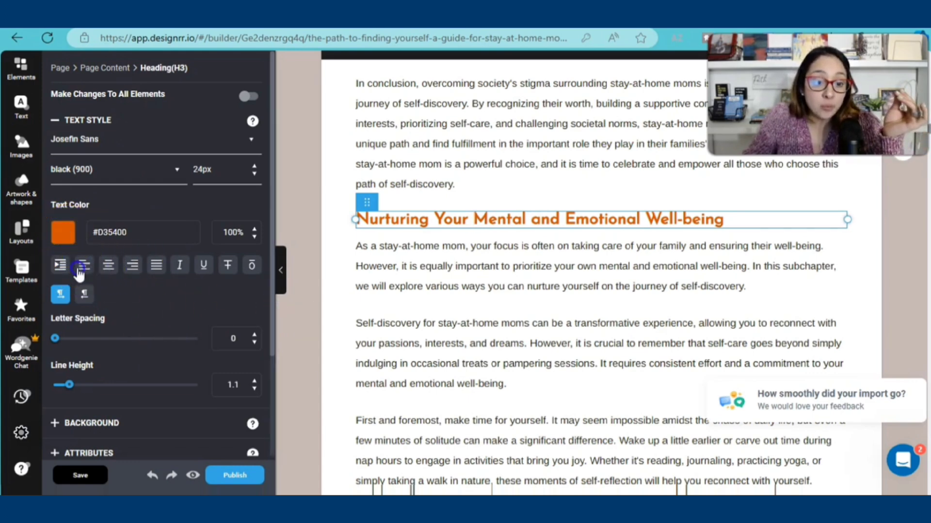
{"action": "left_click", "coordinate": [134, 266]}
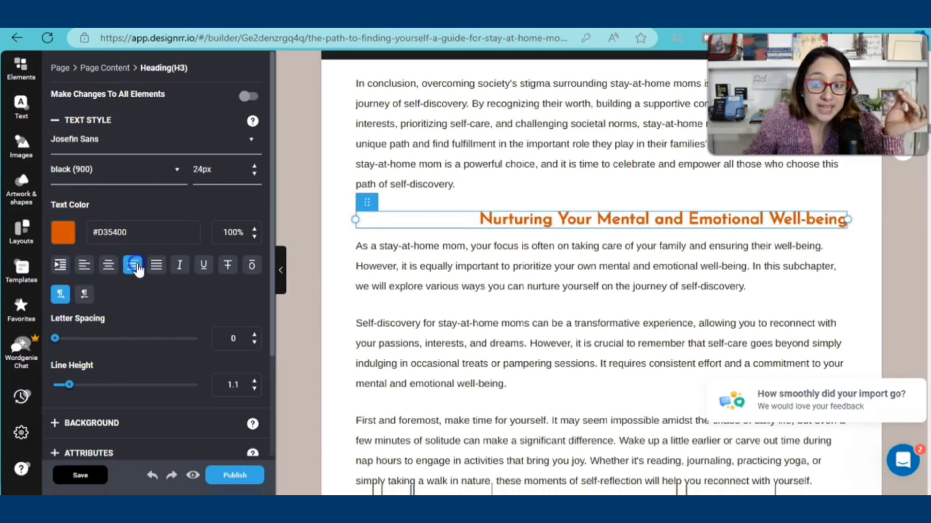
{"action": "left_click", "coordinate": [96, 270]}
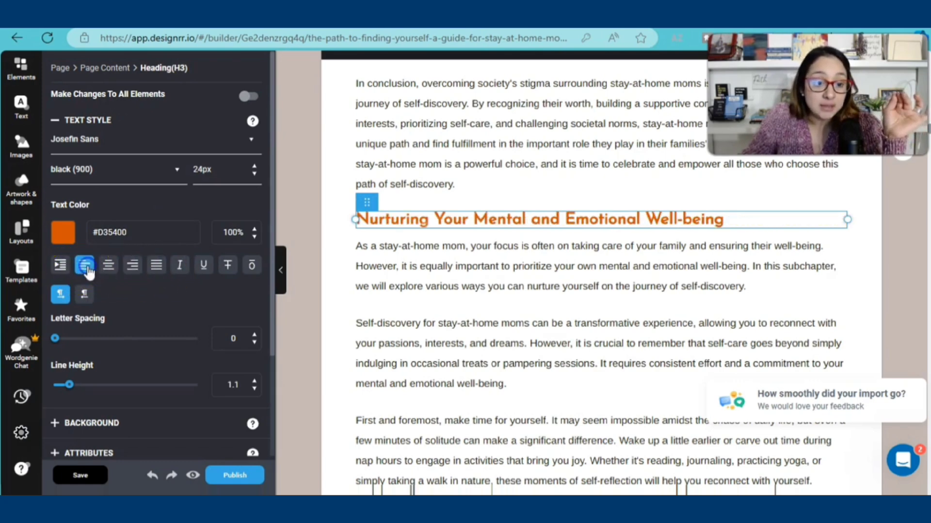
{"action": "scroll", "coordinate": [193, 384], "scroll_direction": "down", "scroll_amount": 3}
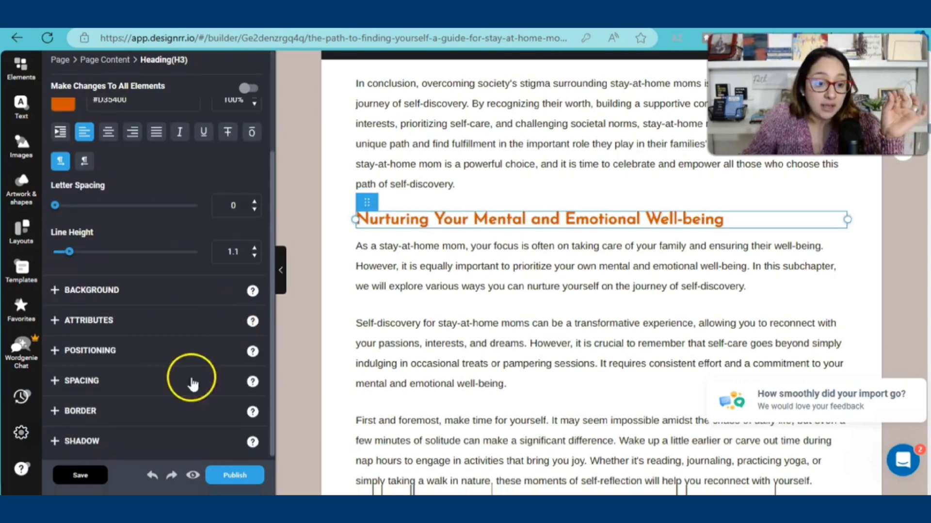
{"action": "left_click", "coordinate": [54, 290]}
{"action": "scroll", "coordinate": [186, 354], "scroll_direction": "down", "scroll_amount": 2}
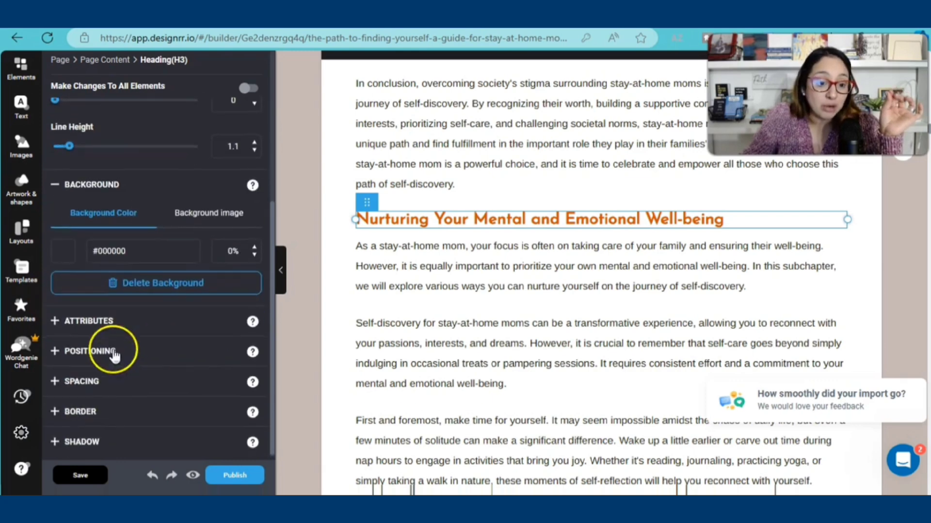
{"action": "left_click", "coordinate": [52, 322]}
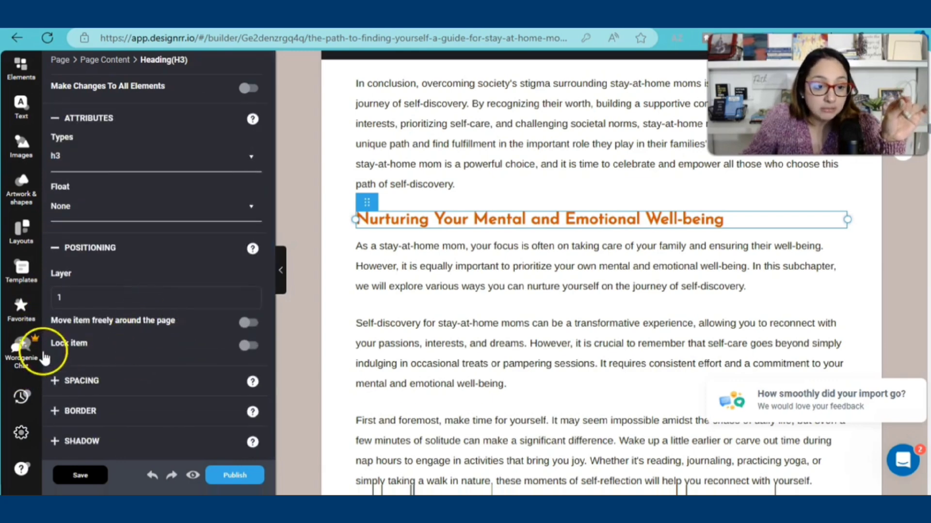
{"action": "left_click", "coordinate": [55, 380]}
{"action": "scroll", "coordinate": [175, 383], "scroll_direction": "down", "scroll_amount": 1}
{"action": "scroll", "coordinate": [173, 383], "scroll_direction": "down", "scroll_amount": 3}
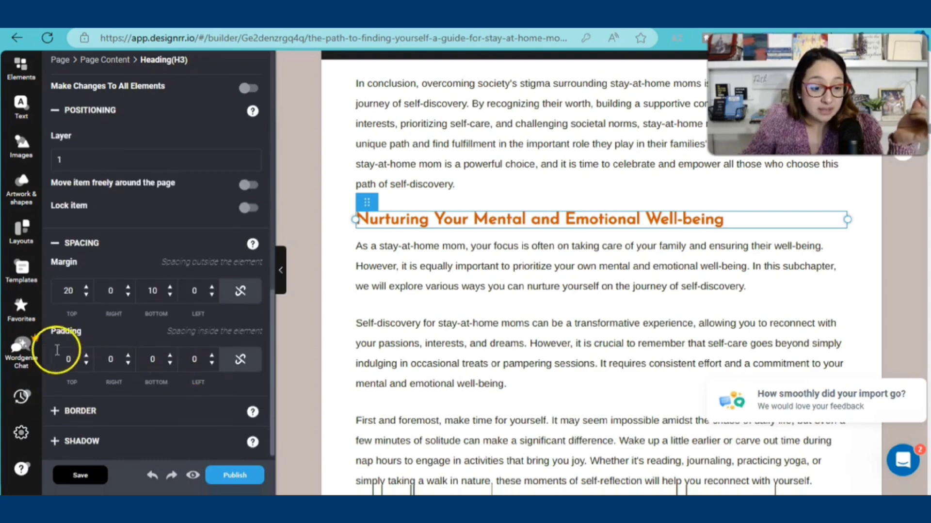
{"action": "left_click", "coordinate": [59, 412]}
{"action": "scroll", "coordinate": [186, 414], "scroll_direction": "down", "scroll_amount": 5}
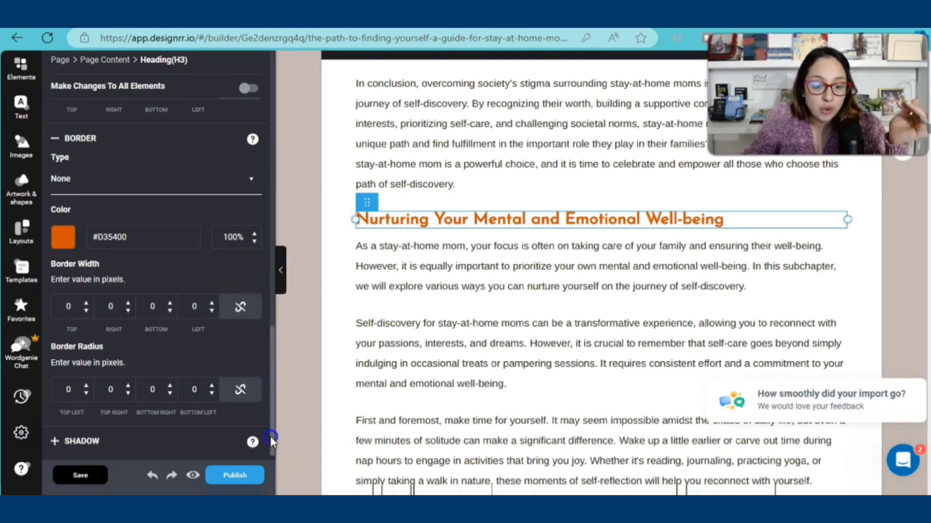
{"action": "left_click_drag", "start_coordinate": [271, 438], "coordinate": [285, 150]}
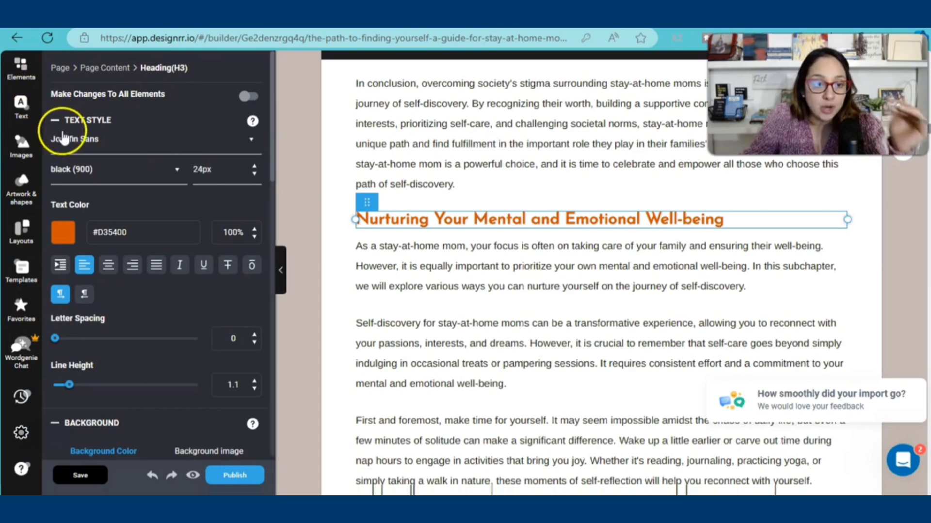
Step: Show the Elements library and scroll down to the Worksheet Elements such as Checklist
{"action": "left_click", "coordinate": [21, 68]}
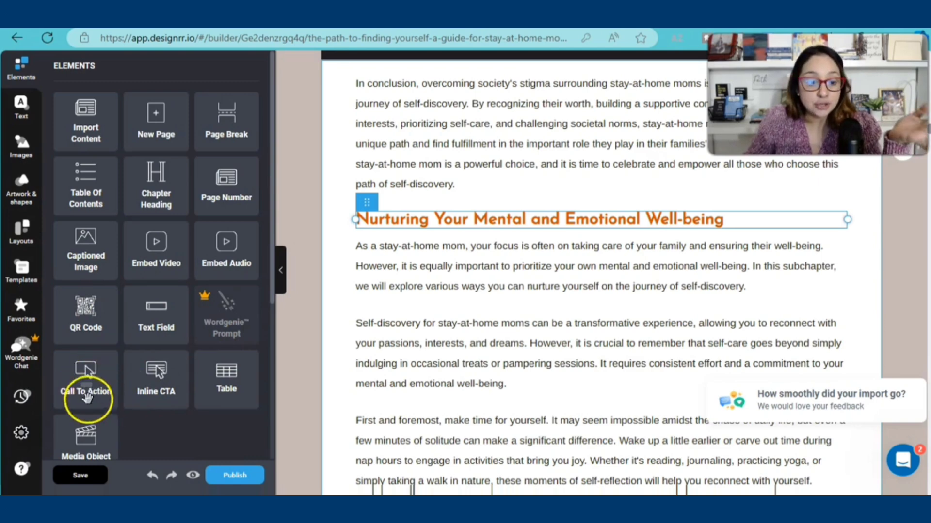
{"action": "scroll", "coordinate": [92, 388], "scroll_direction": "down", "scroll_amount": 5}
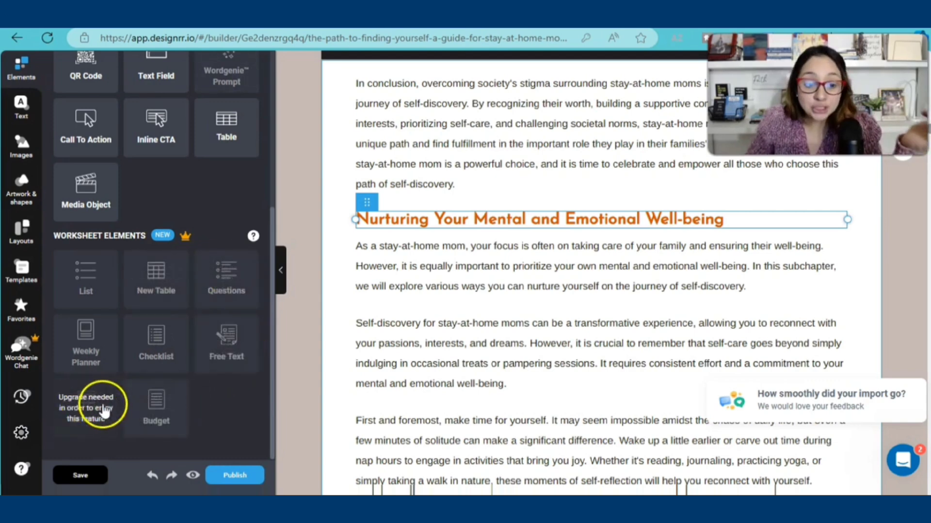
{"action": "scroll", "coordinate": [201, 337], "scroll_direction": "up", "scroll_amount": 1}
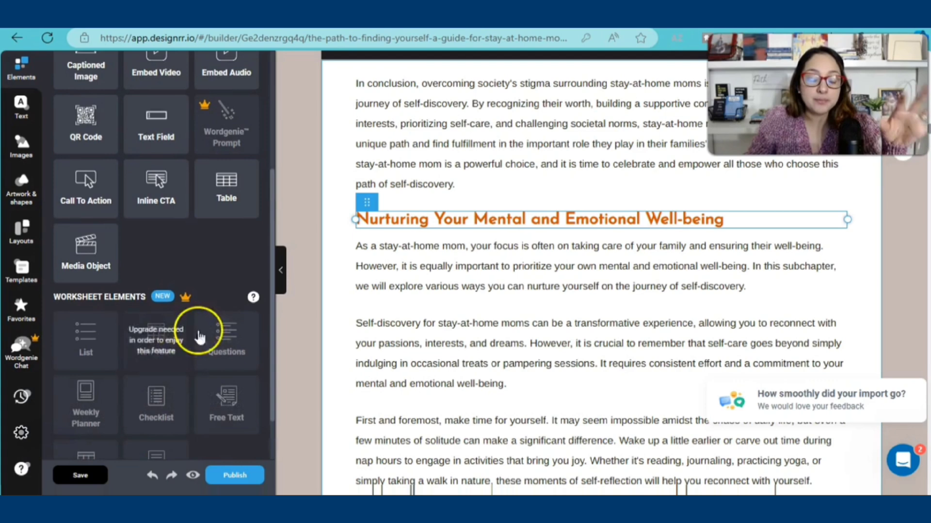
{"action": "scroll", "coordinate": [215, 372], "scroll_direction": "up", "scroll_amount": 1}
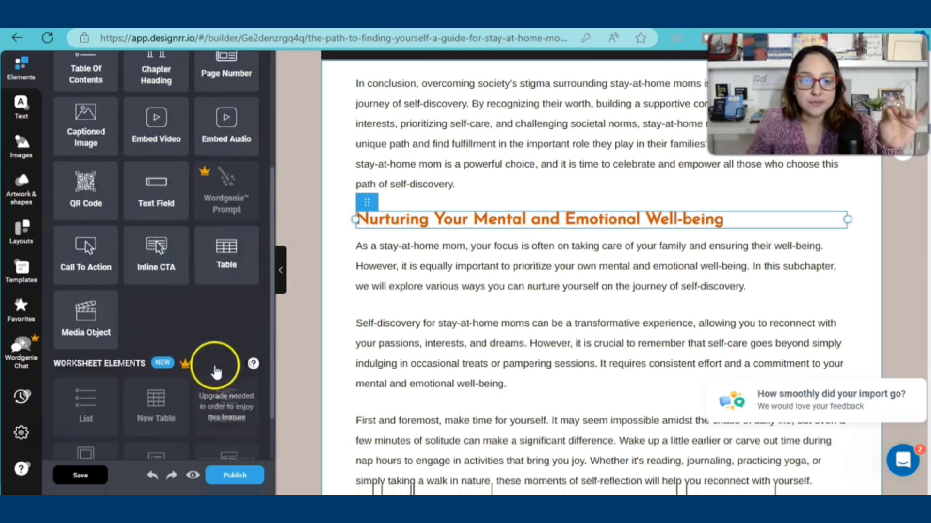
{"action": "scroll", "coordinate": [215, 372], "scroll_direction": "up", "scroll_amount": 2}
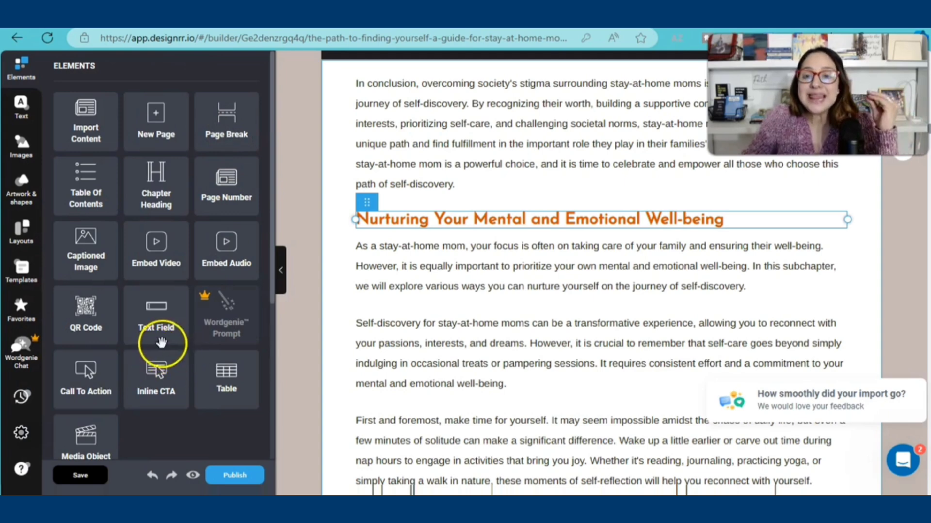
{"action": "scroll", "coordinate": [228, 321], "scroll_direction": "down", "scroll_amount": 3}
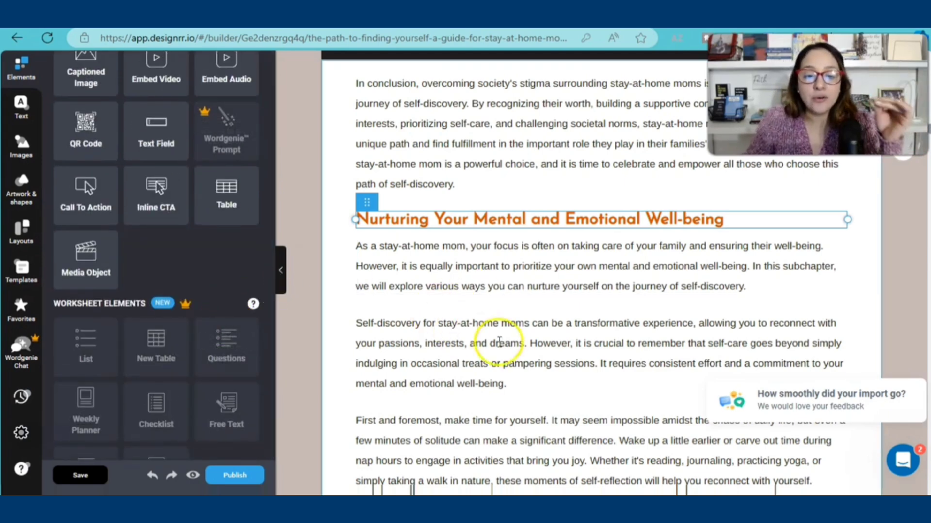
{"action": "scroll", "coordinate": [515, 316], "scroll_direction": "down", "scroll_amount": 12}
{"action": "scroll", "coordinate": [524, 301], "scroll_direction": "down", "scroll_amount": 3}
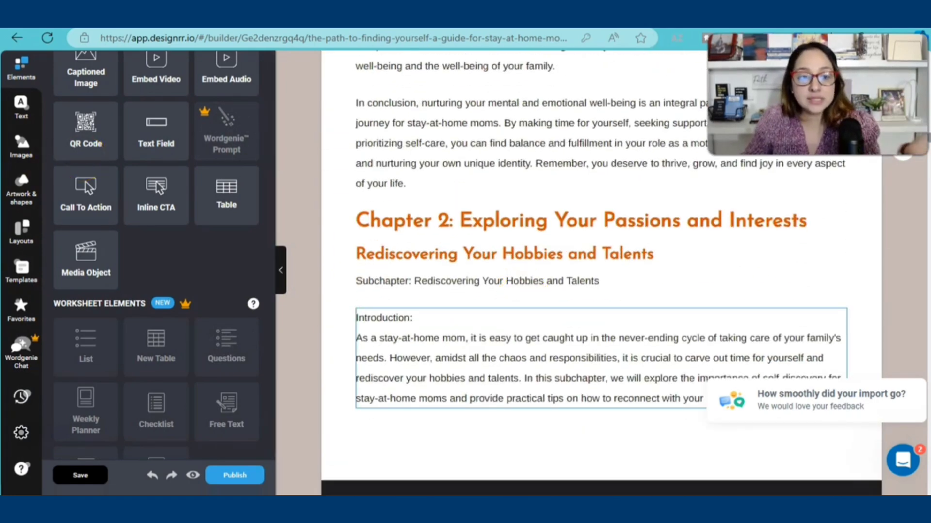
Step: Open Artwork & Shapes, view the Shapes tab, return to Artwork and collapse Blogging
{"action": "left_click", "coordinate": [19, 189]}
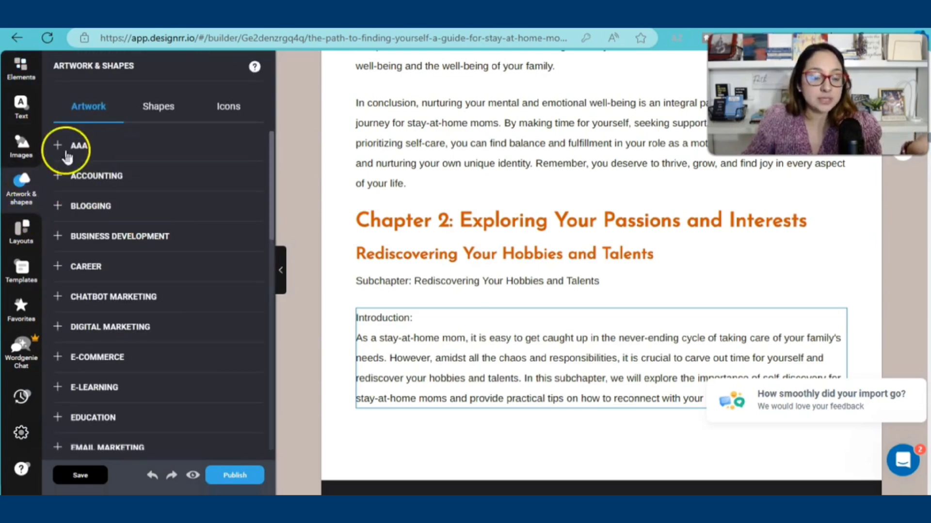
{"action": "left_click", "coordinate": [161, 112]}
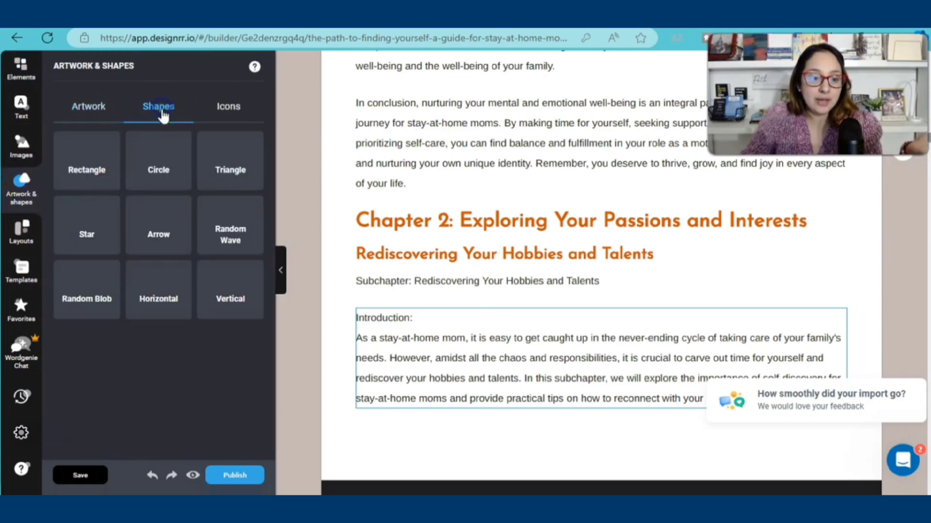
{"action": "left_click", "coordinate": [85, 107]}
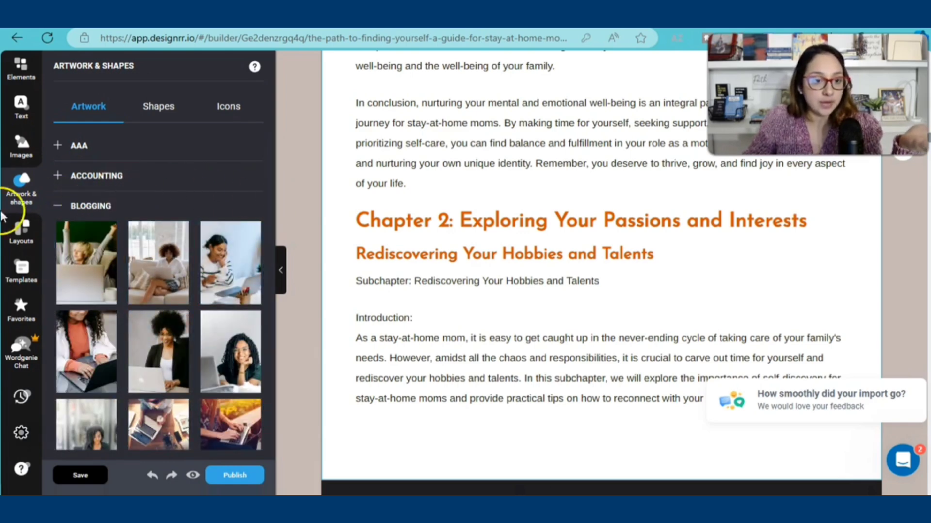
{"action": "scroll", "coordinate": [207, 340], "scroll_direction": "down", "scroll_amount": 3}
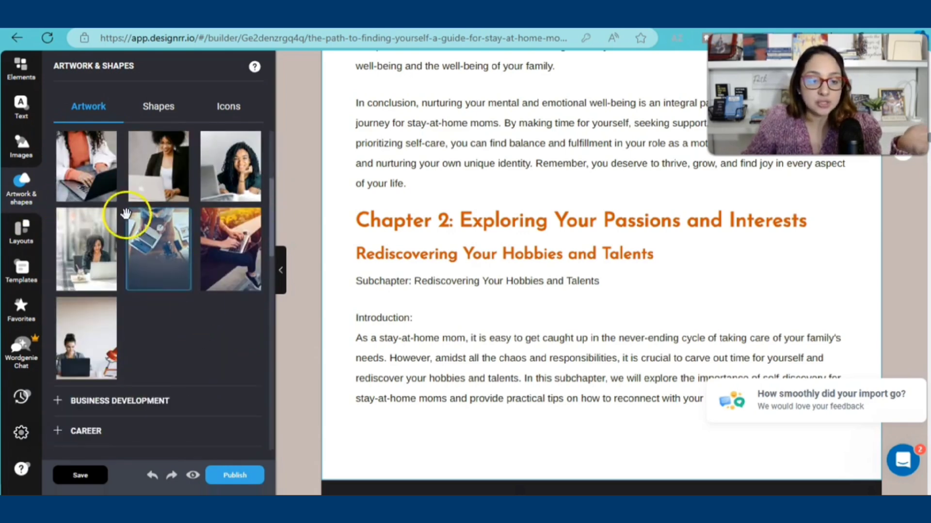
{"action": "scroll", "coordinate": [121, 242], "scroll_direction": "up", "scroll_amount": 3}
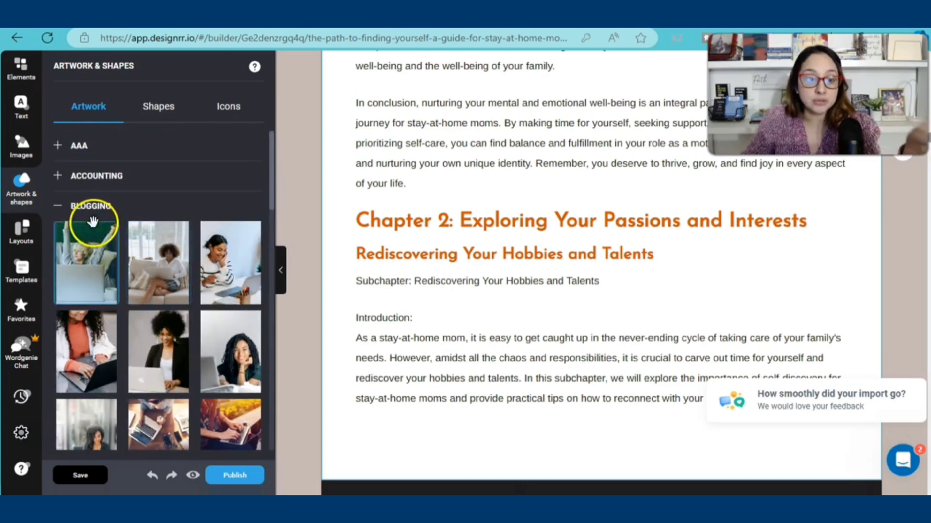
{"action": "left_click", "coordinate": [58, 206]}
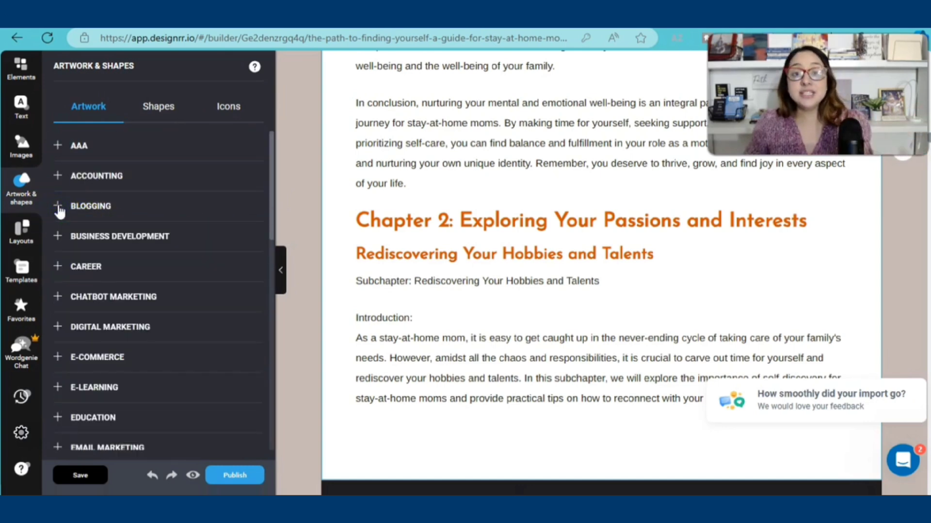
Step: Scroll through the eBook's 'embracing change' pages to review the templated layout
{"action": "scroll", "coordinate": [725, 238], "scroll_direction": "down", "scroll_amount": 10}
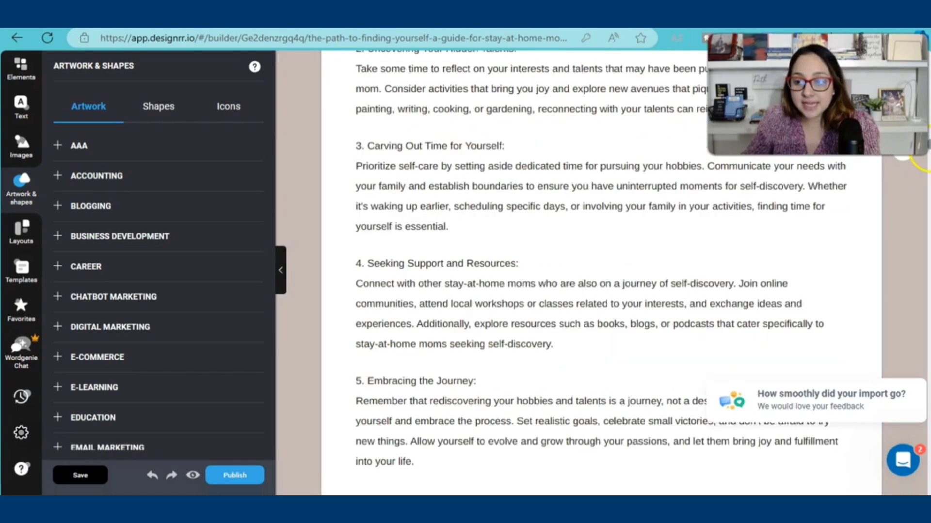
{"action": "scroll", "coordinate": [601, 271], "scroll_direction": "down", "scroll_amount": 15}
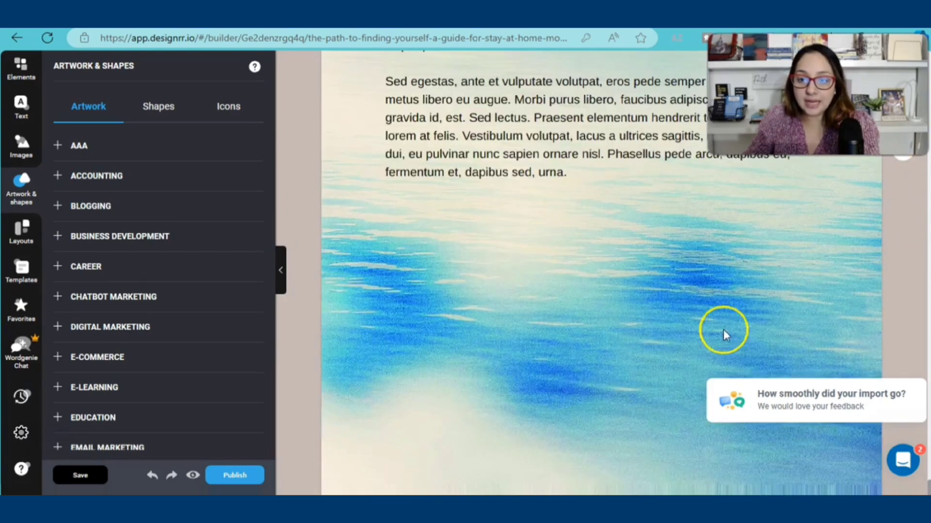
{"action": "scroll", "coordinate": [636, 338], "scroll_direction": "up", "scroll_amount": 15}
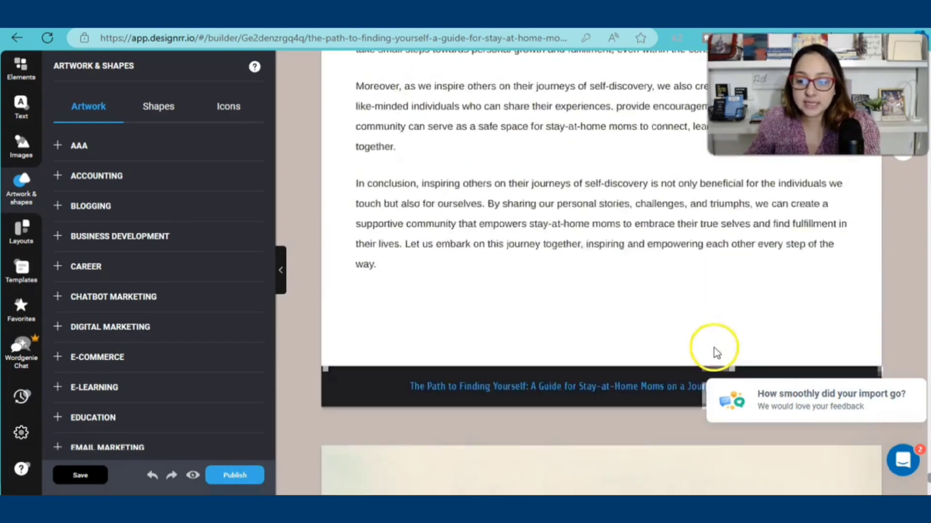
{"action": "scroll", "coordinate": [546, 280], "scroll_direction": "up", "scroll_amount": 10}
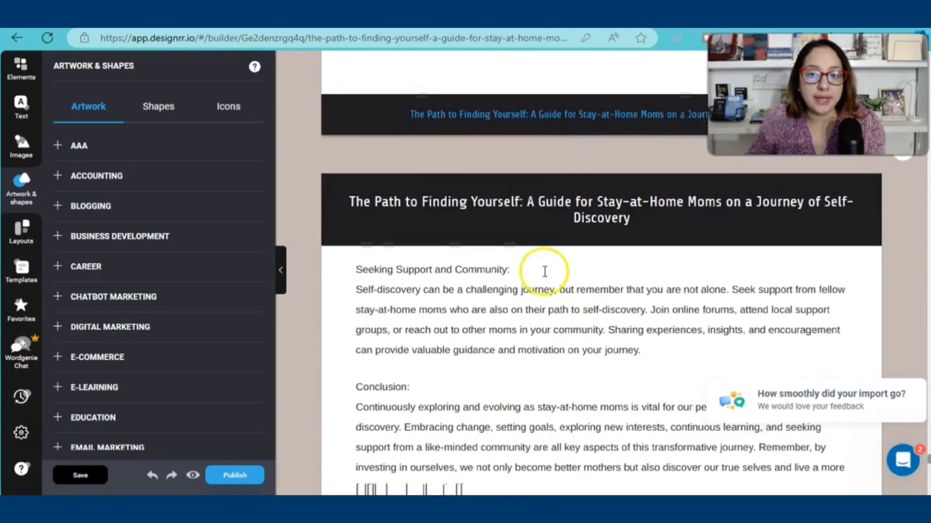
{"action": "scroll", "coordinate": [440, 198], "scroll_direction": "up", "scroll_amount": 10}
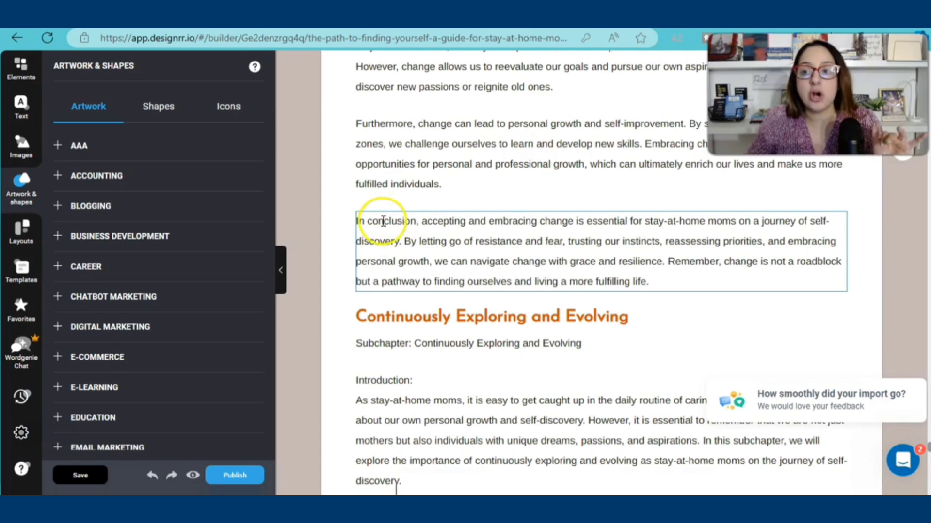
{"action": "scroll", "coordinate": [382, 243], "scroll_direction": "up", "scroll_amount": 8}
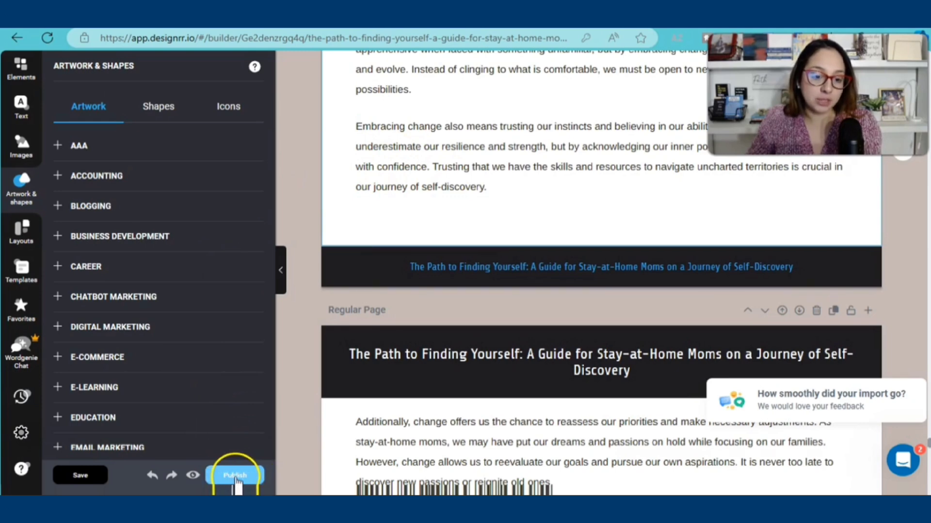
Step: Open the Publish dialog and pick the PDF For Adobe Reader format
{"action": "left_click", "coordinate": [238, 477]}
{"action": "left_click", "coordinate": [295, 240]}
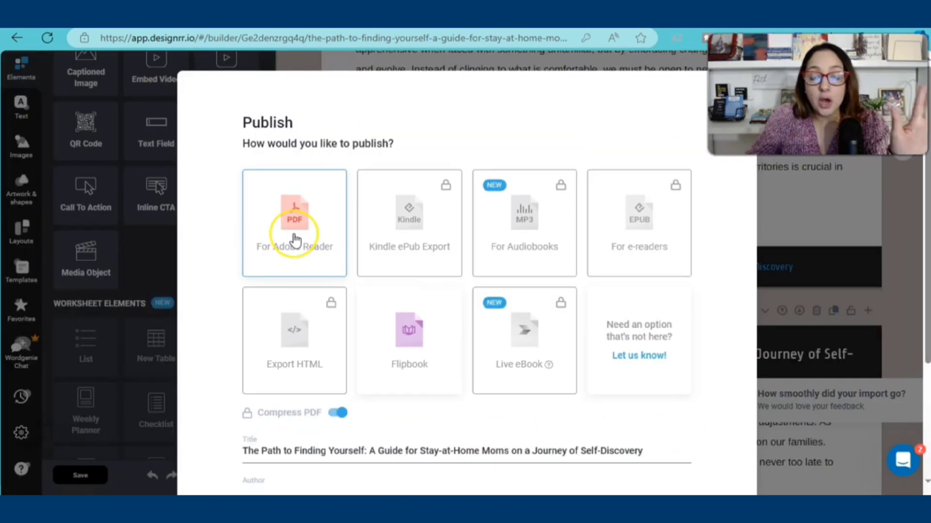